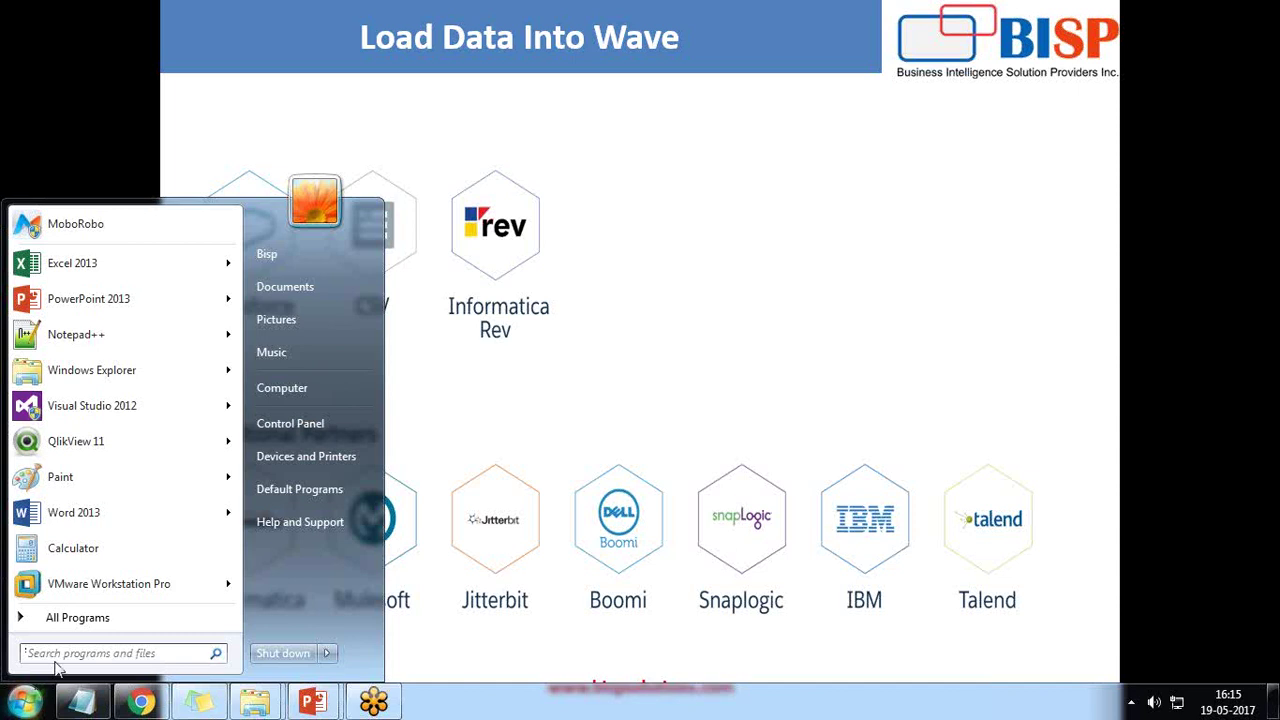
Launch Excel 2013 from Start search, dismiss the activation notice, and open blank workbook Book1.
{"action": "type", "text": "ex"}
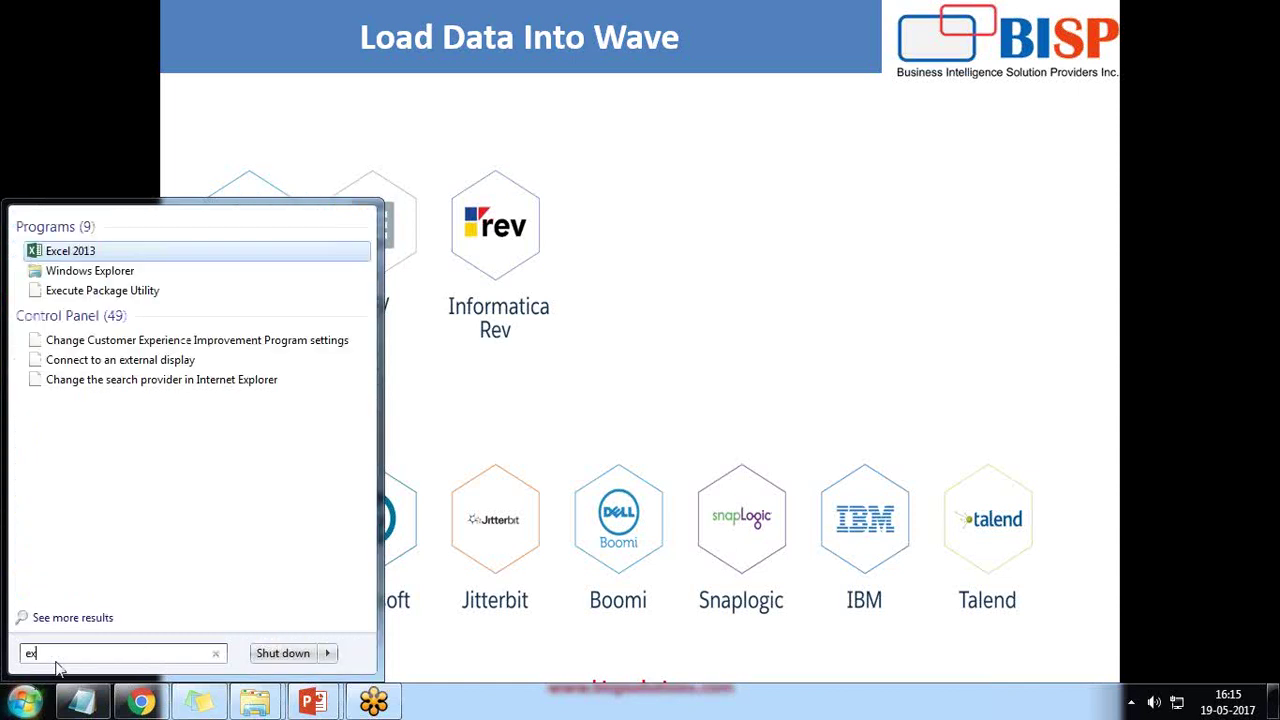
{"action": "type", "text": "cel"}
{"action": "key", "text": "Return"}
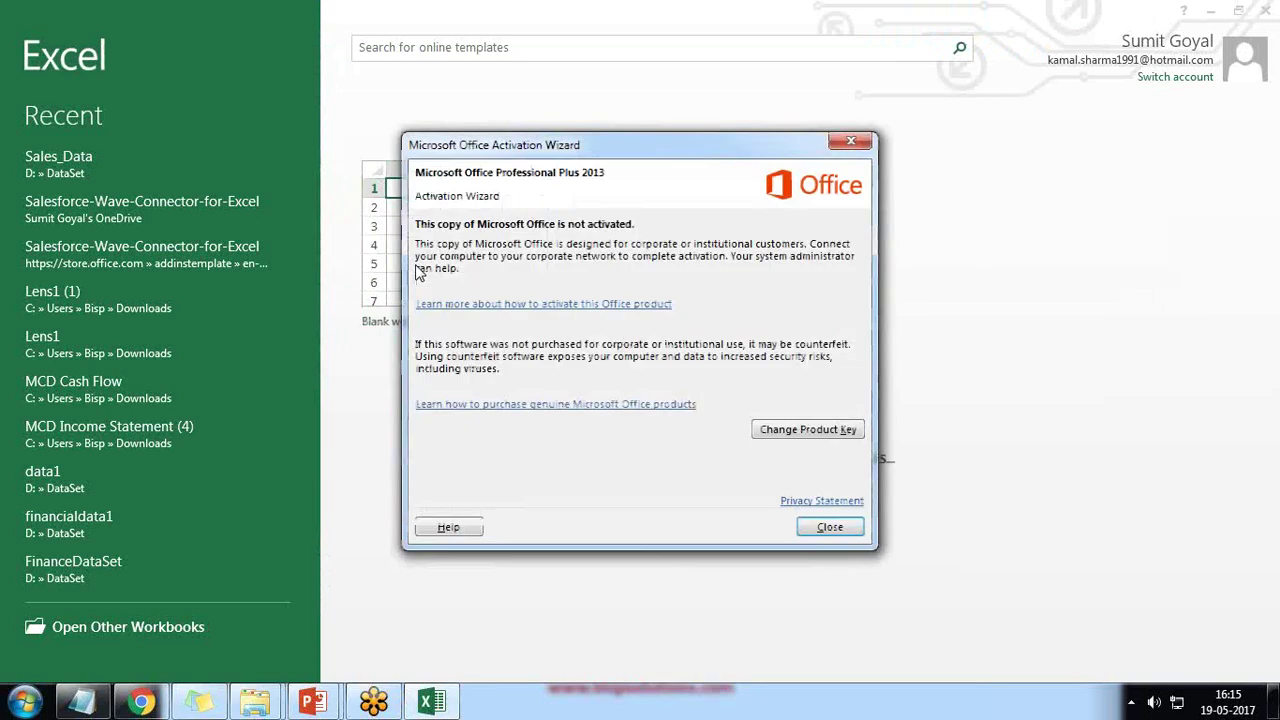
{"action": "left_click", "coordinate": [829, 527]}
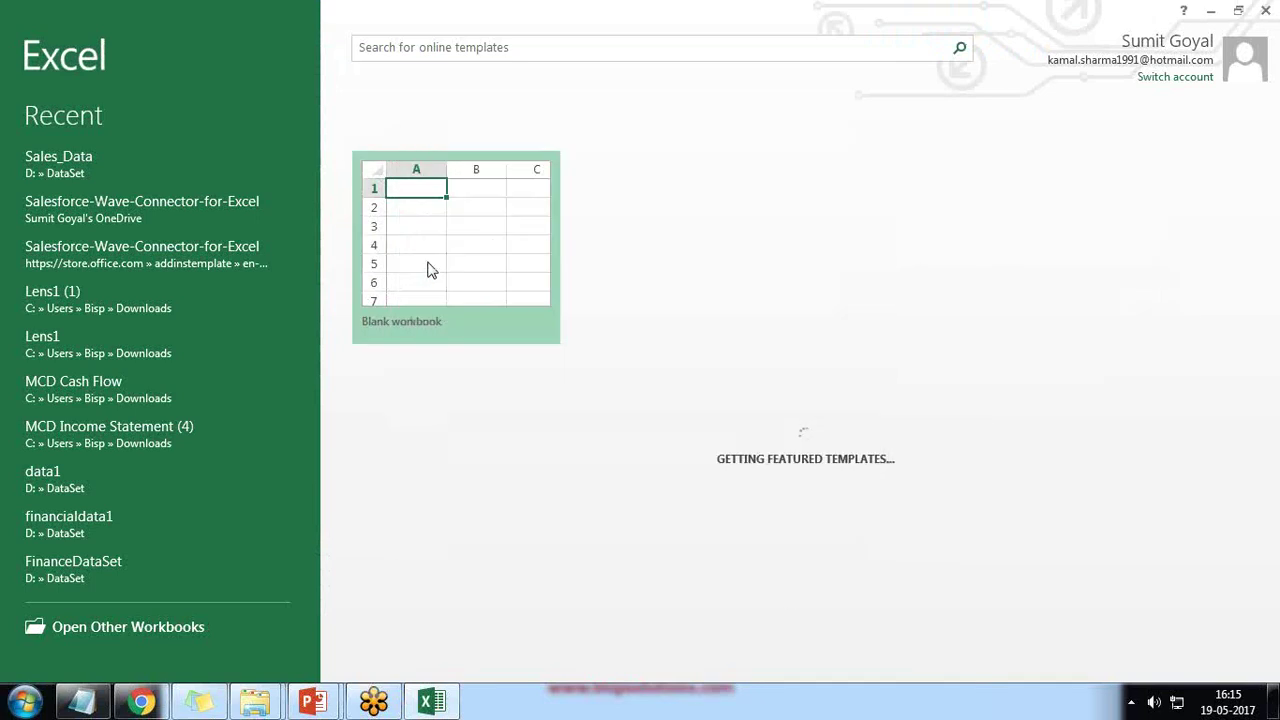
{"action": "left_click", "coordinate": [429, 268]}
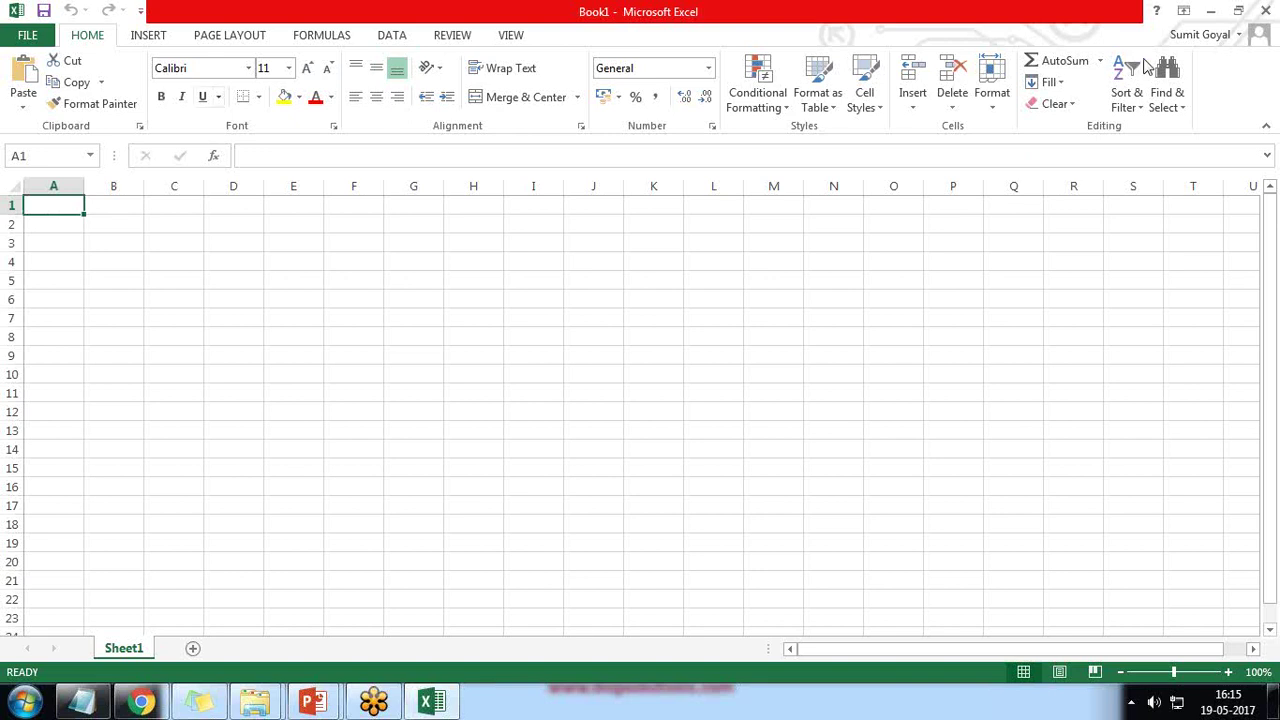
Open INSERT > Apps for Office, browse Featured Apps, and refresh the still-empty add-in list.
{"action": "left_click", "coordinate": [147, 38]}
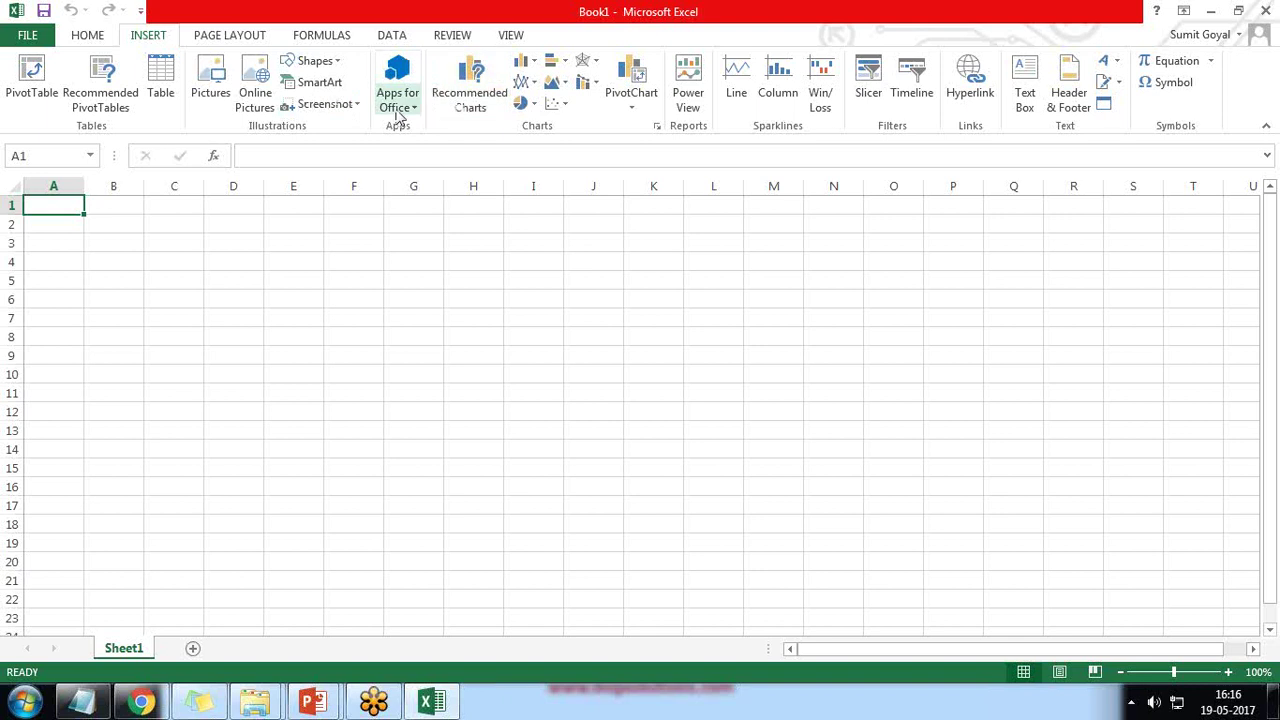
{"action": "left_click", "coordinate": [395, 88]}
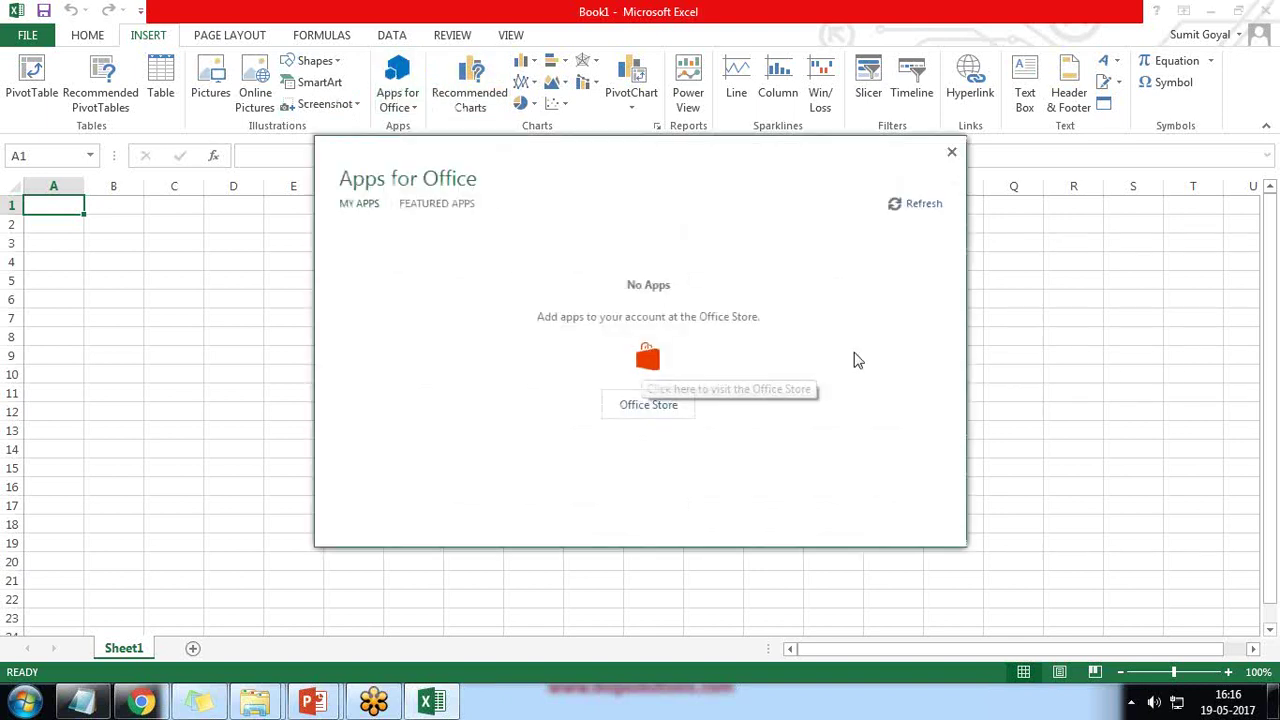
{"action": "left_click", "coordinate": [443, 205]}
{"action": "left_click", "coordinate": [353, 206]}
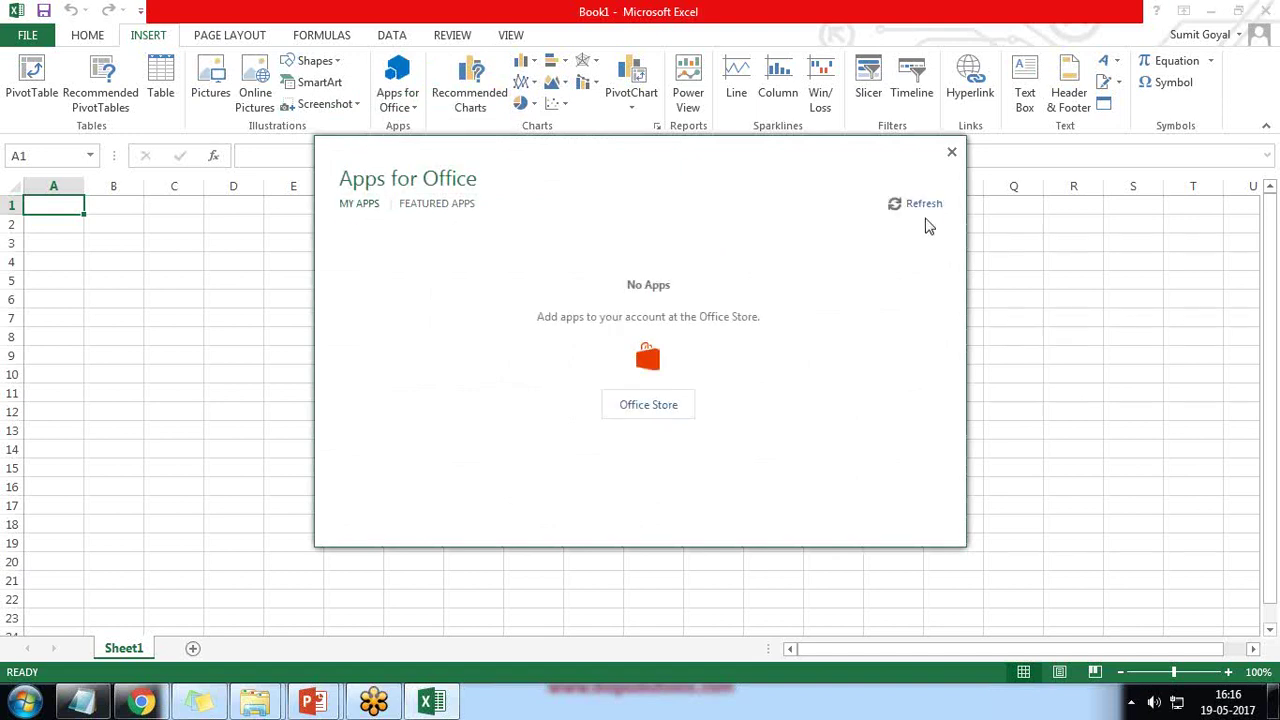
{"action": "left_click", "coordinate": [921, 206]}
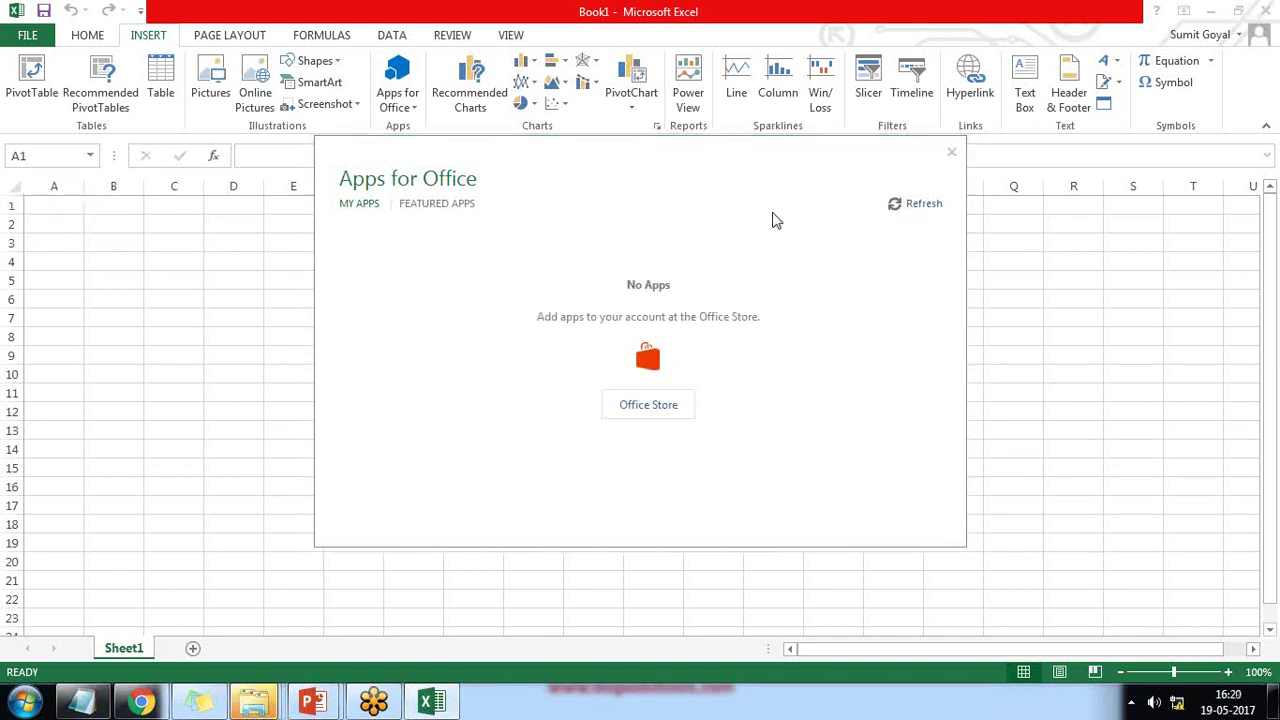
Search the Office Store for 'Wave' and open the Salesforce Wave Connector for Excel listing.
{"action": "left_click", "coordinate": [652, 414]}
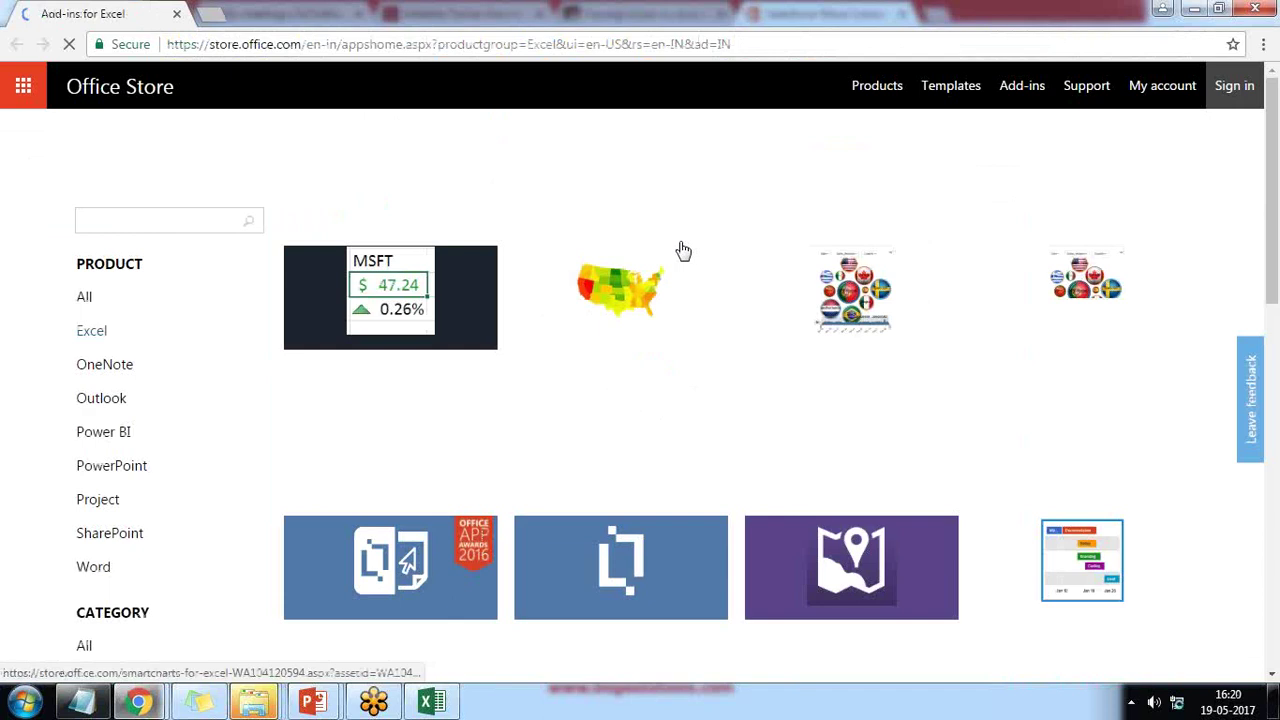
{"action": "left_click", "coordinate": [176, 228]}
{"action": "type", "text": "W"}
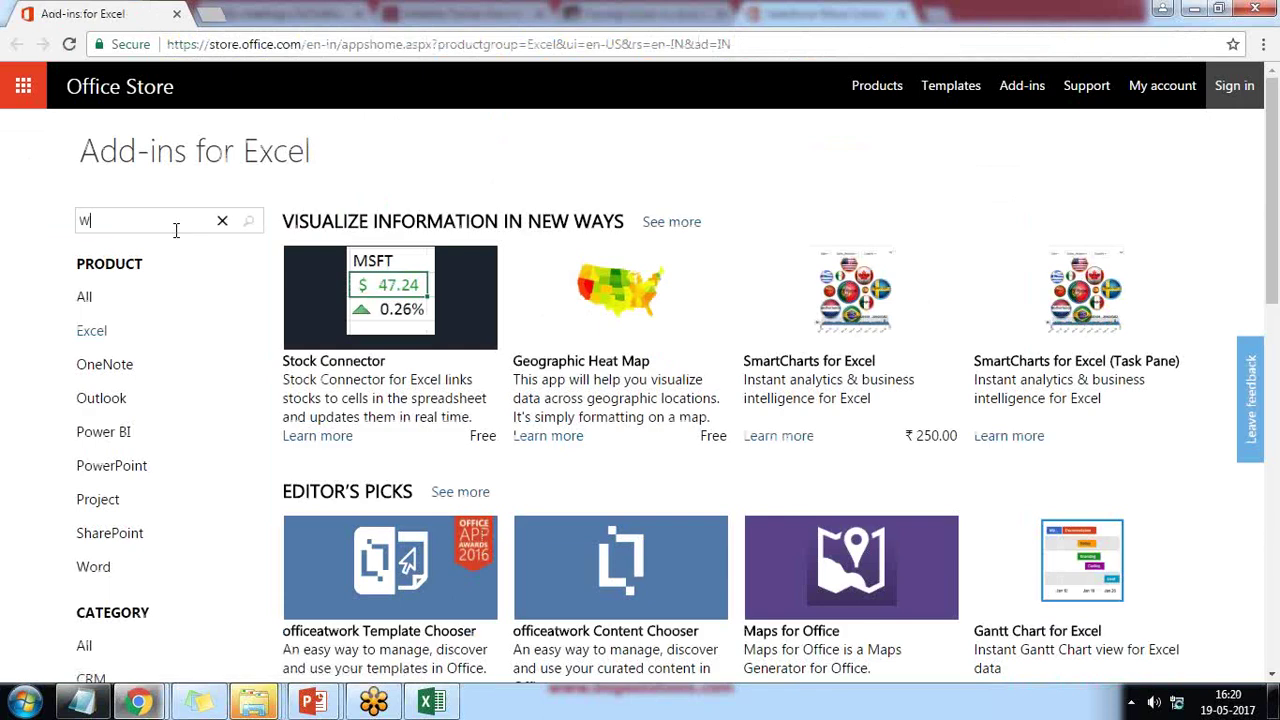
{"action": "type", "text": "ac"}
{"action": "key", "text": "Return"}
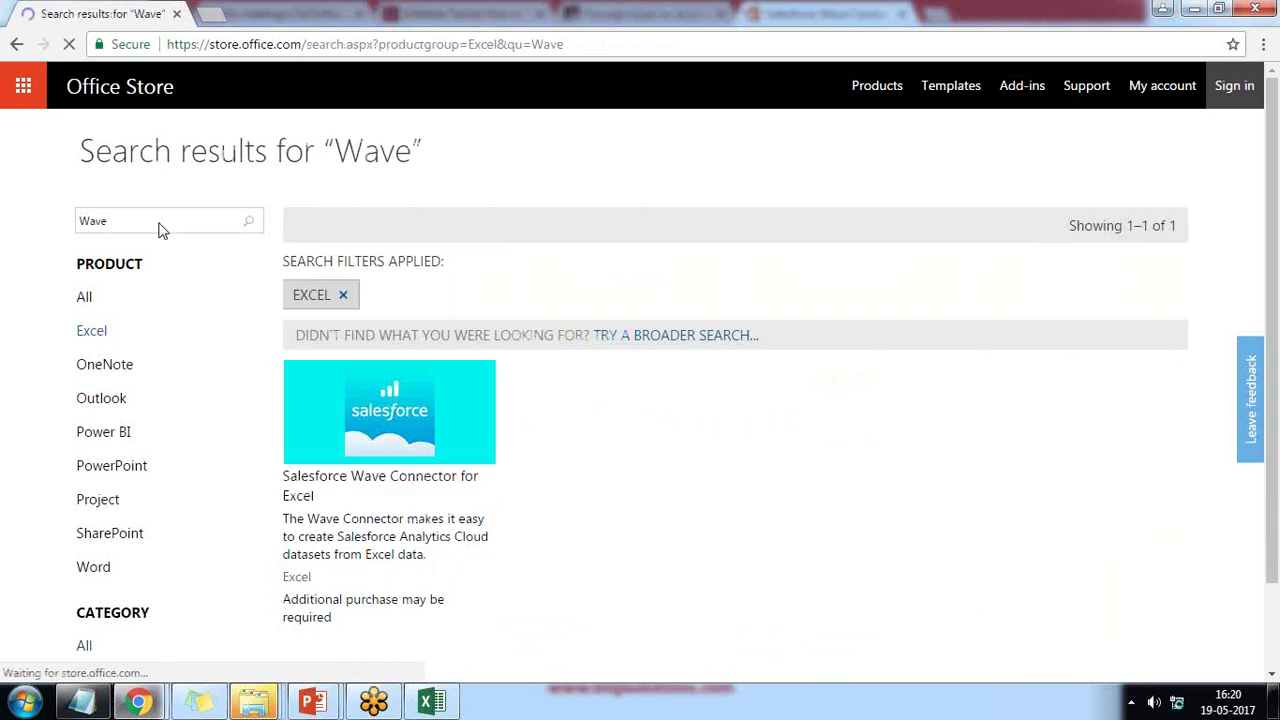
{"action": "scroll", "coordinate": [517, 403], "scroll_direction": "down", "scroll_amount": 2}
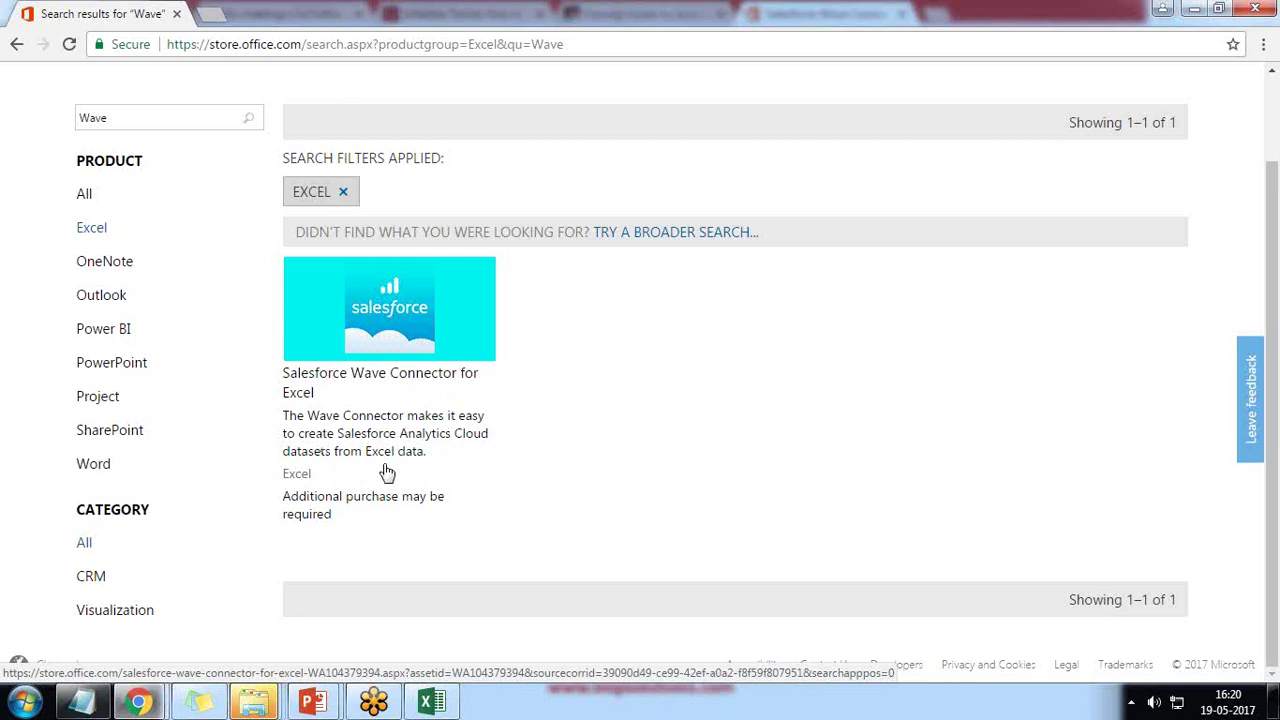
{"action": "left_click", "coordinate": [399, 313]}
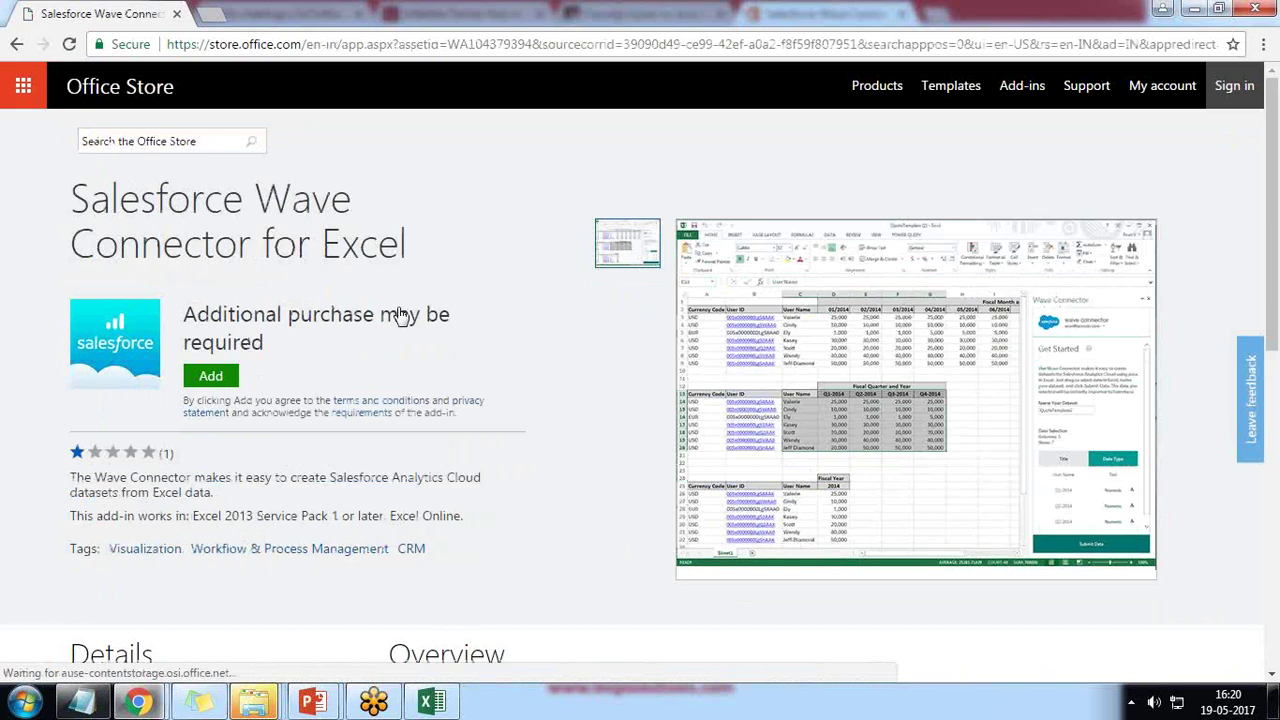
Add the Wave Connector and switch to its Office Online launch instructions.
{"action": "left_click", "coordinate": [211, 378]}
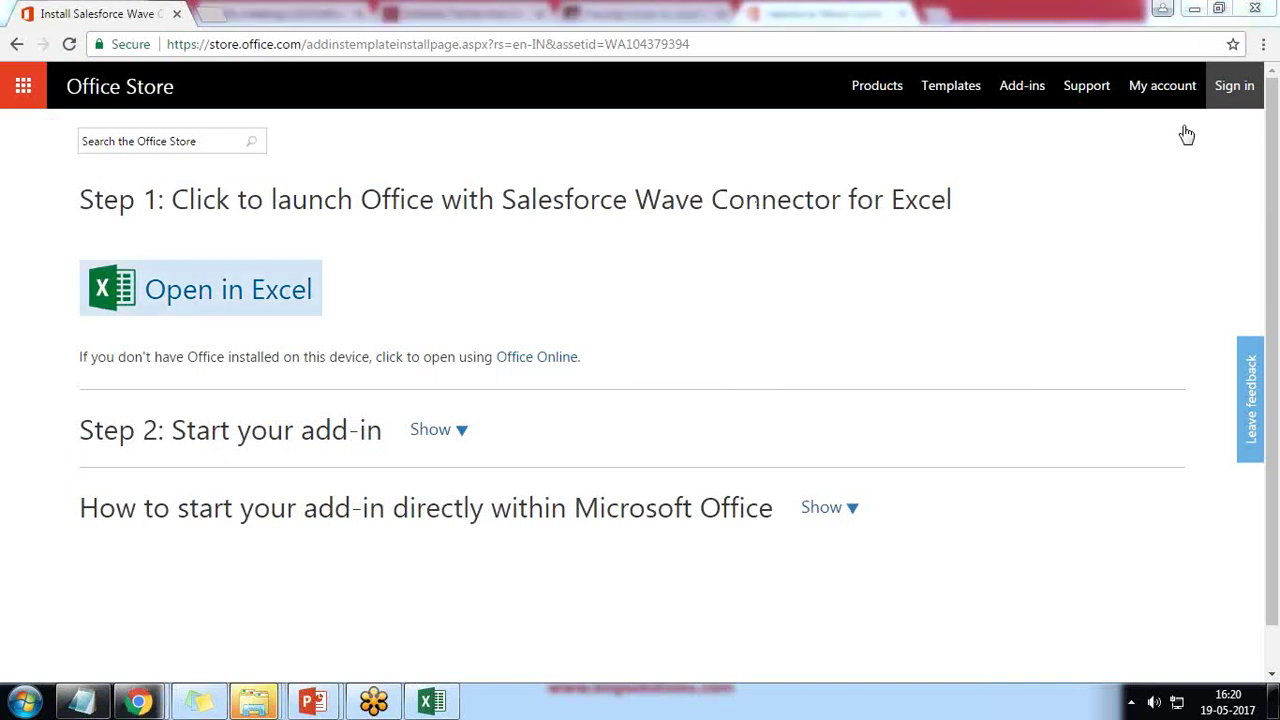
{"action": "left_click", "coordinate": [210, 309]}
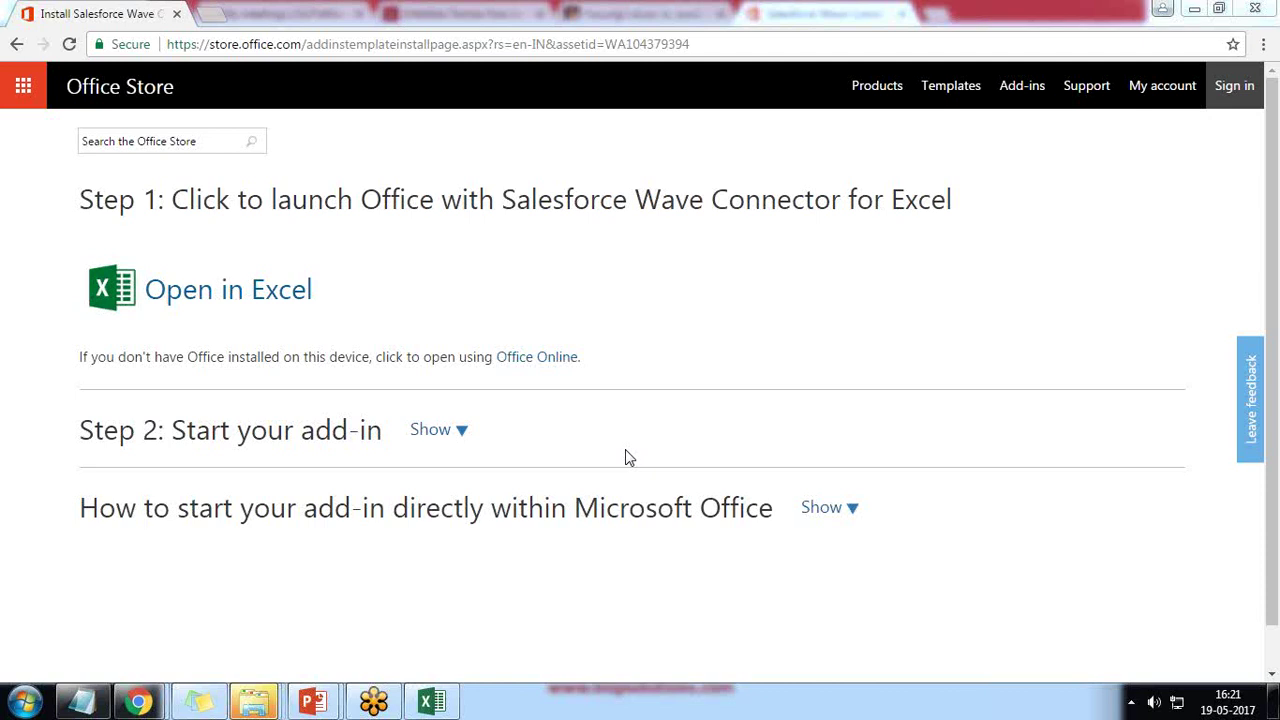
{"action": "left_click", "coordinate": [520, 362]}
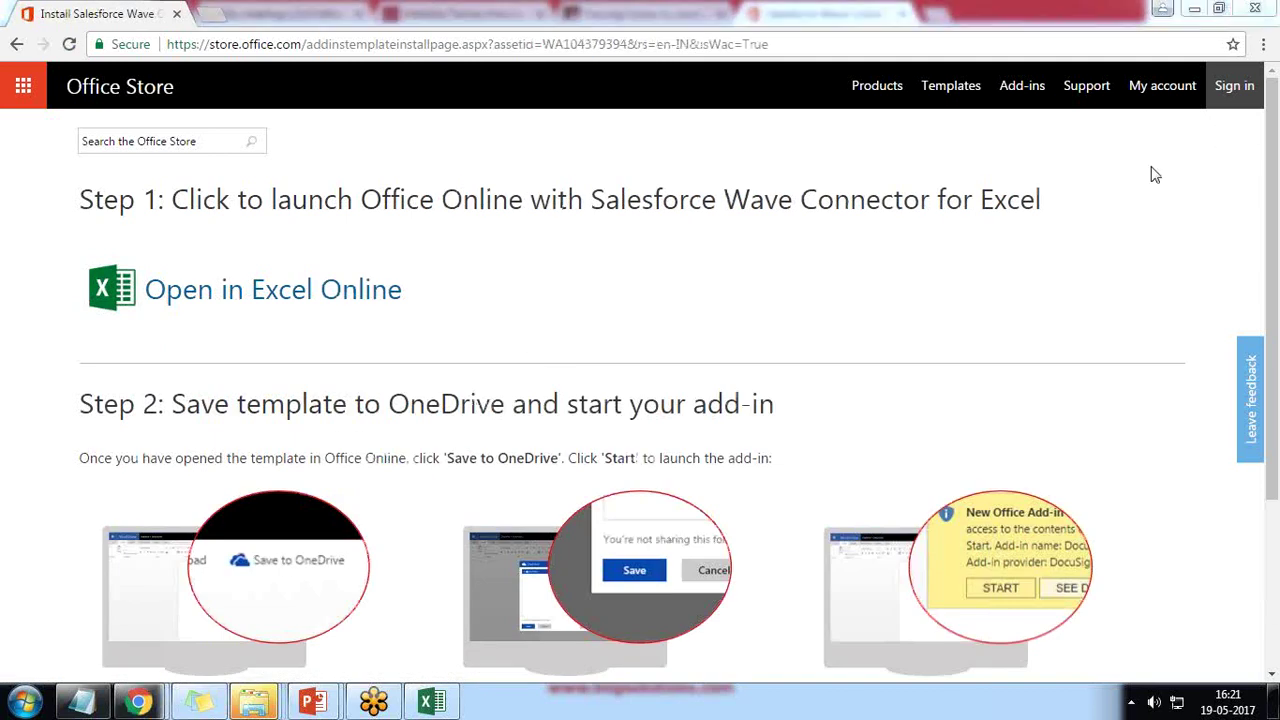
Open the Wave Connector template in Excel Online and start saving it to OneDrive.
{"action": "left_click", "coordinate": [254, 304]}
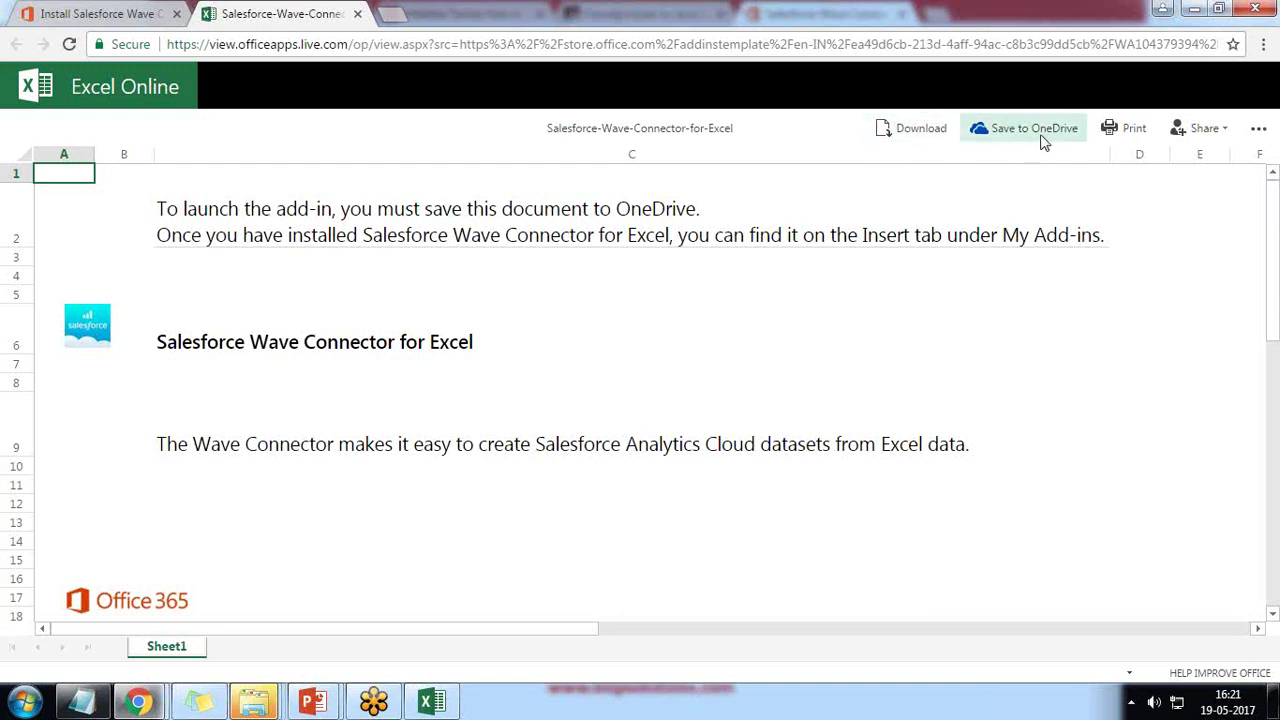
{"action": "left_click", "coordinate": [978, 143]}
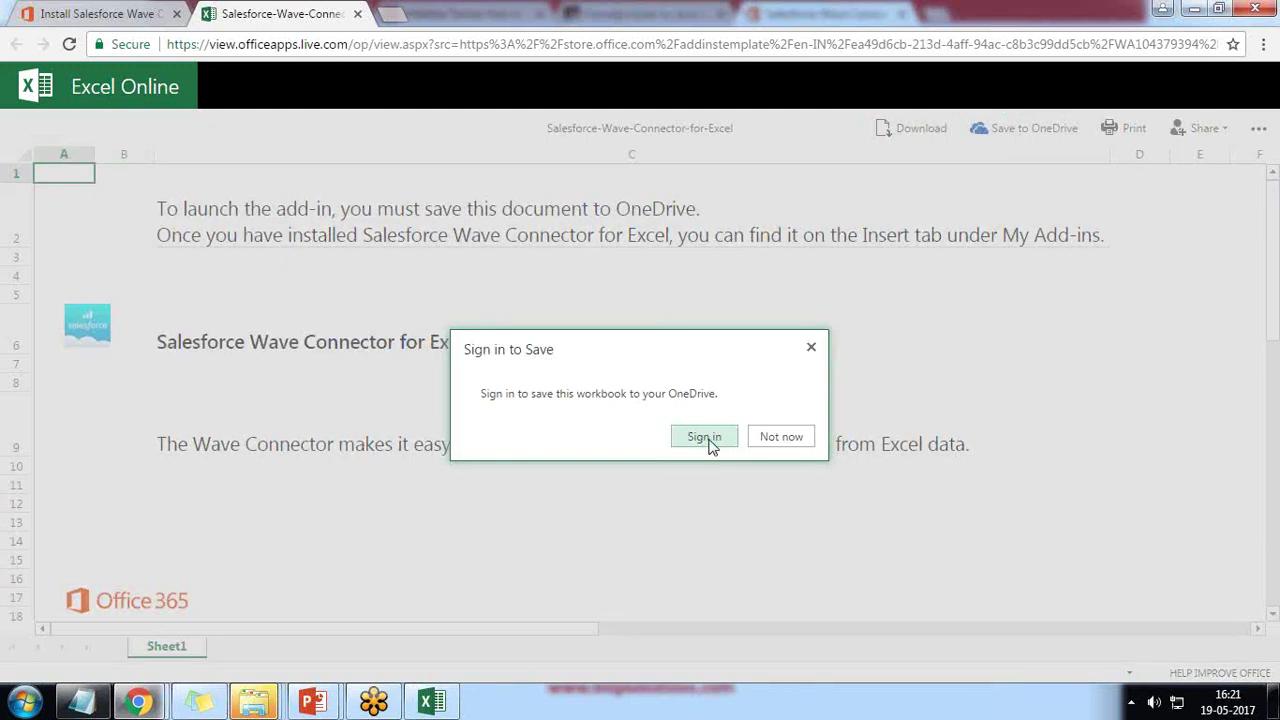
{"action": "left_click", "coordinate": [708, 445]}
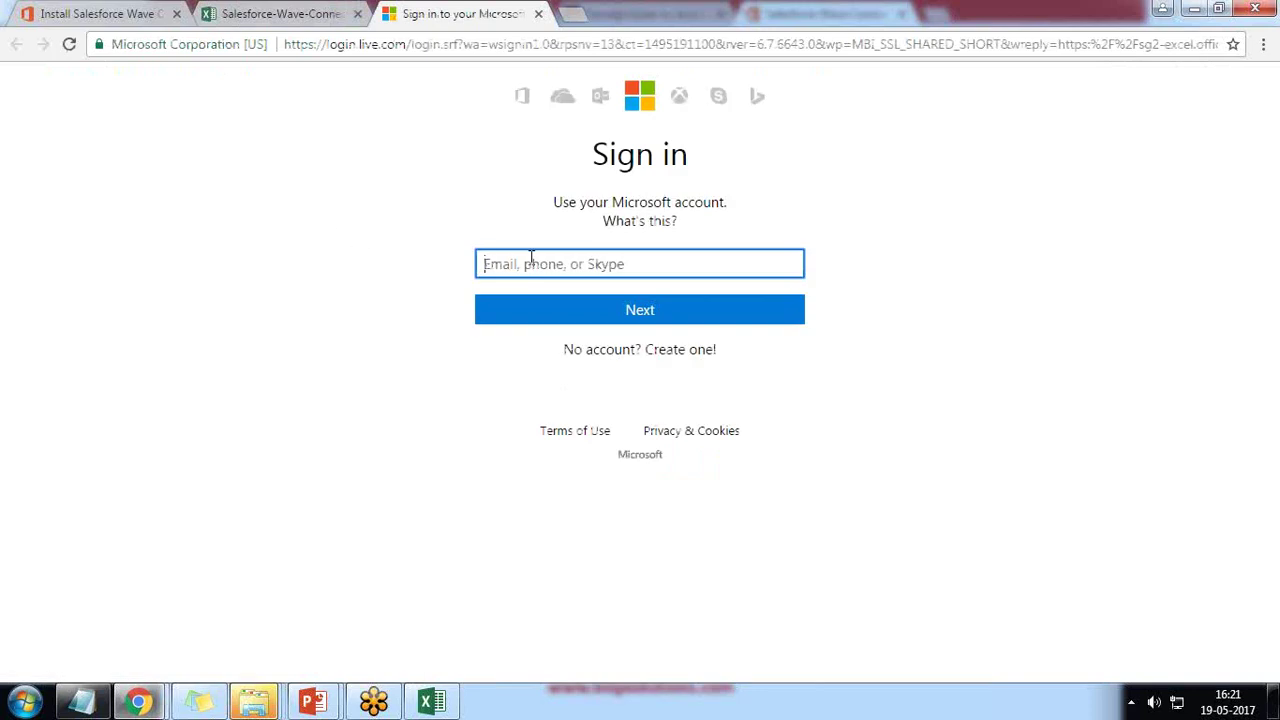
Sign in with the Microsoft account email and password.
{"action": "type", "text": "k"}
{"action": "key", "text": "BackSpace"}
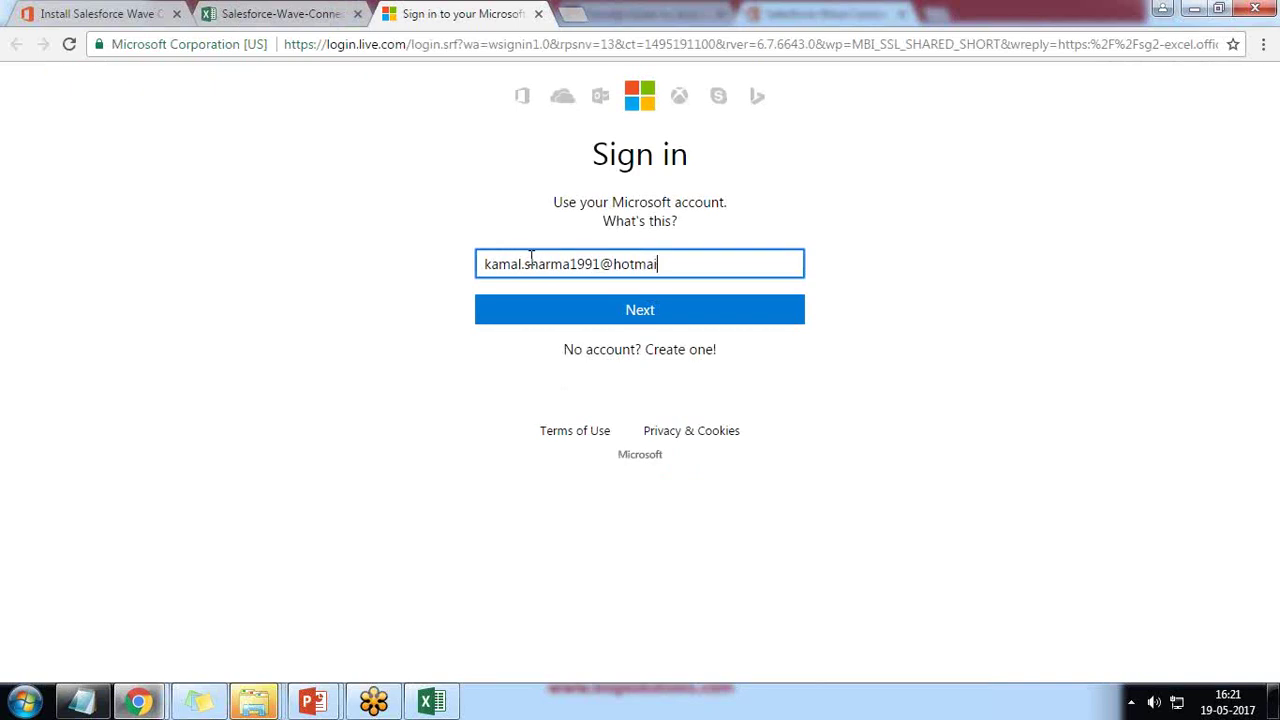
{"action": "key", "text": "Return"}
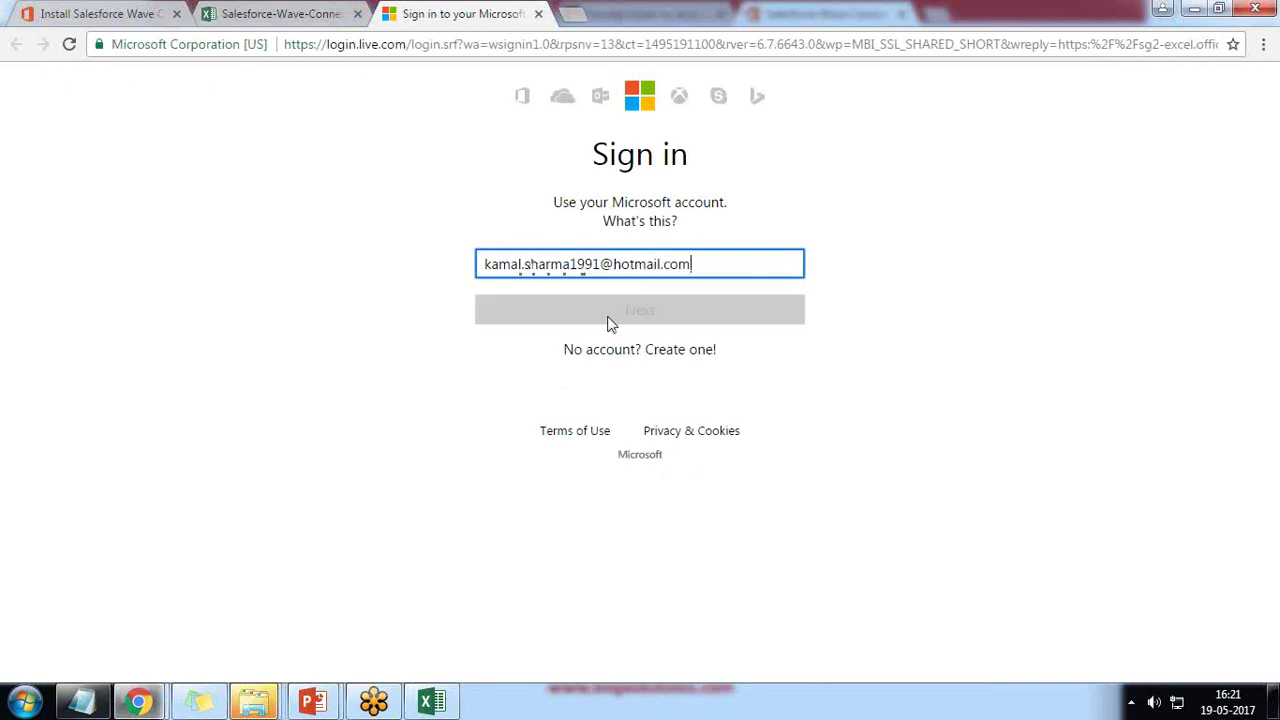
{"action": "type", "text": "••••"}
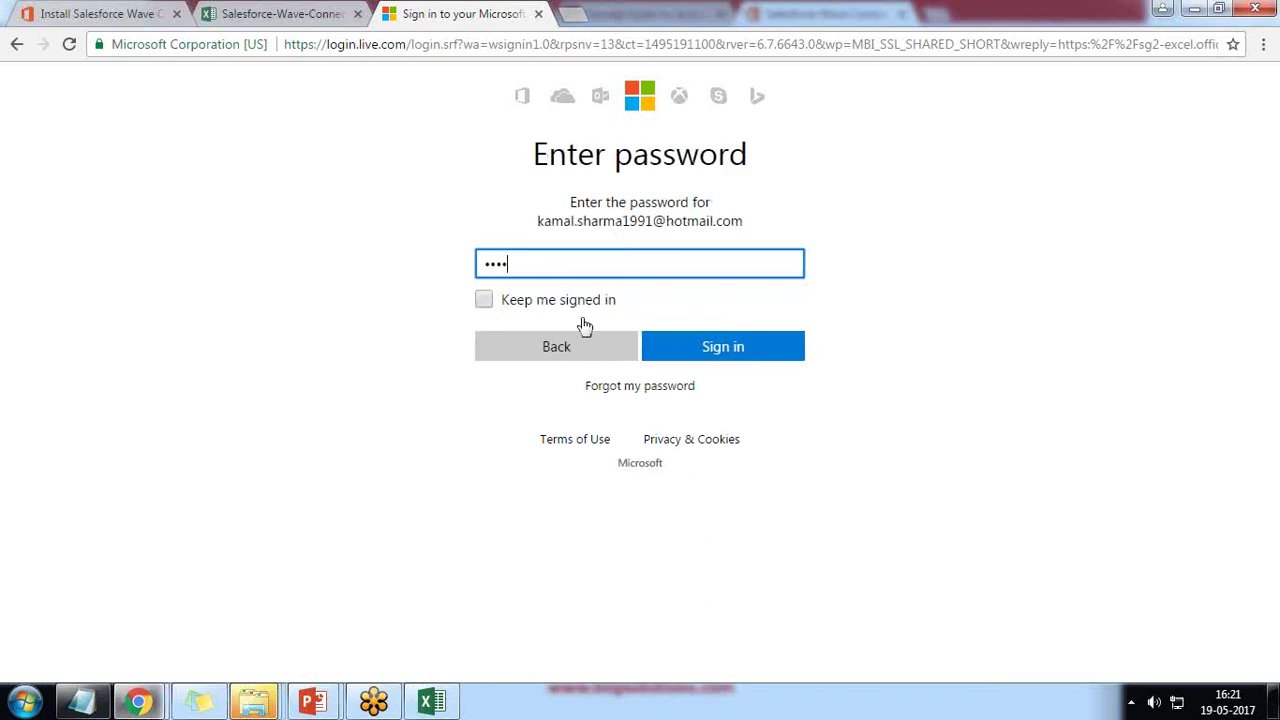
{"action": "key", "text": "Return"}
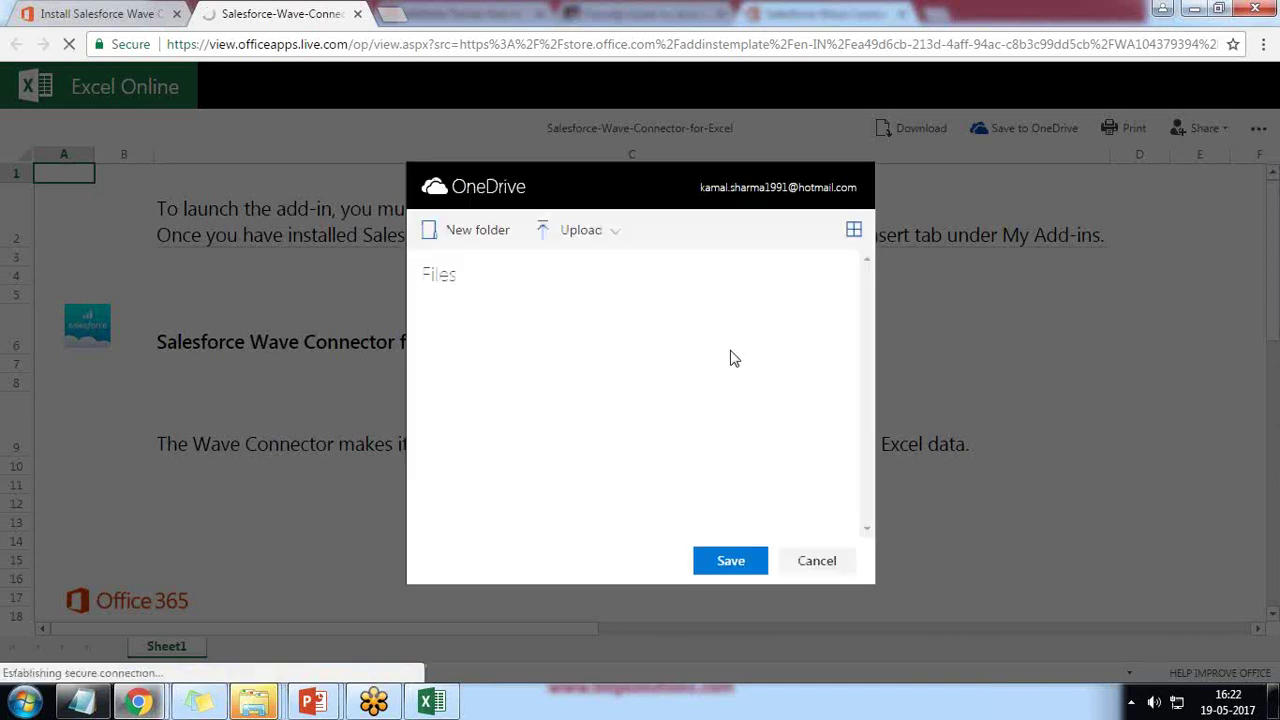
Save the template to OneDrive and bring the connector's 'Log in to Salesforce' button into view.
{"action": "left_click", "coordinate": [731, 561]}
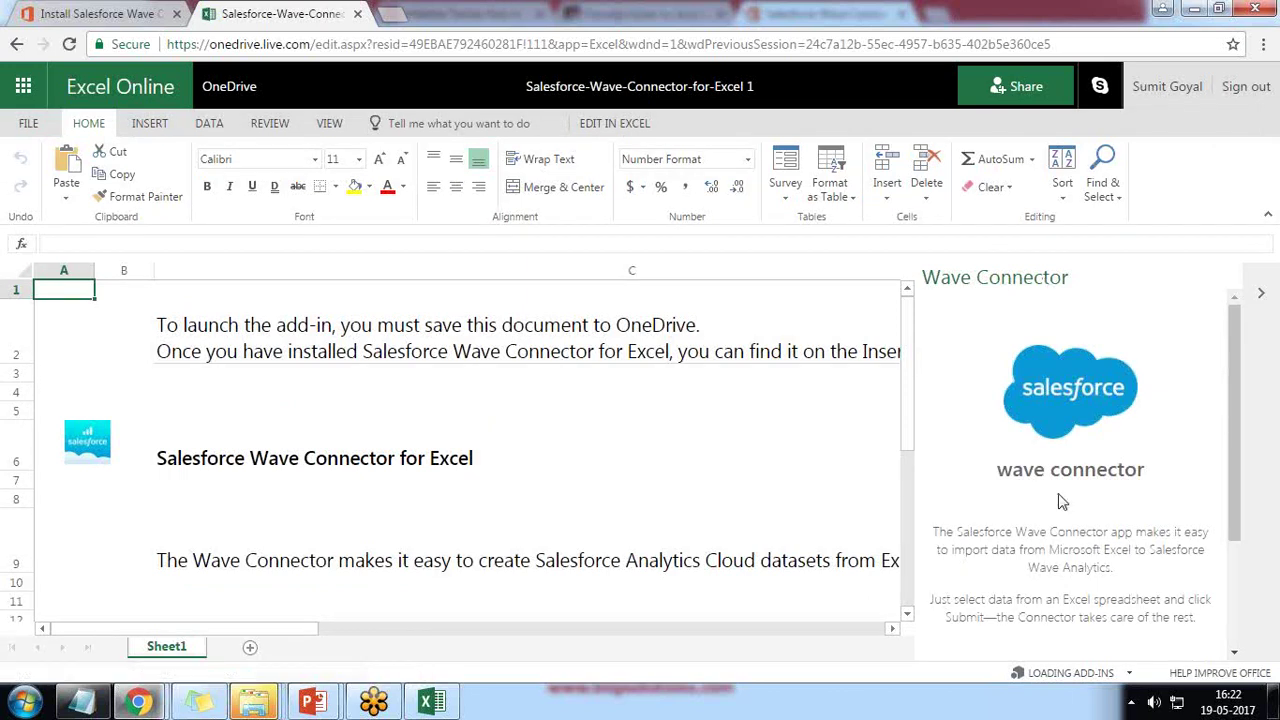
{"action": "scroll", "coordinate": [1075, 484], "scroll_direction": "down", "scroll_amount": 3}
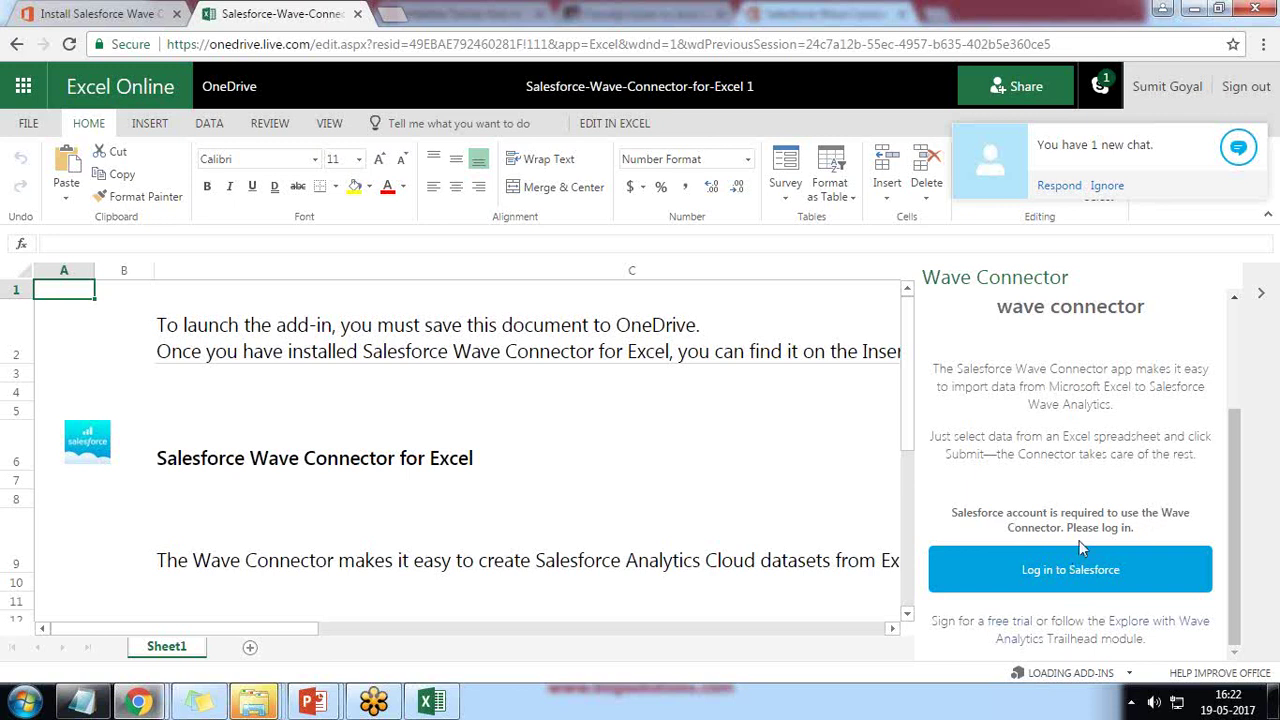
Open the Salesforce login popup and clear the prefilled username field.
{"action": "left_click", "coordinate": [1050, 575]}
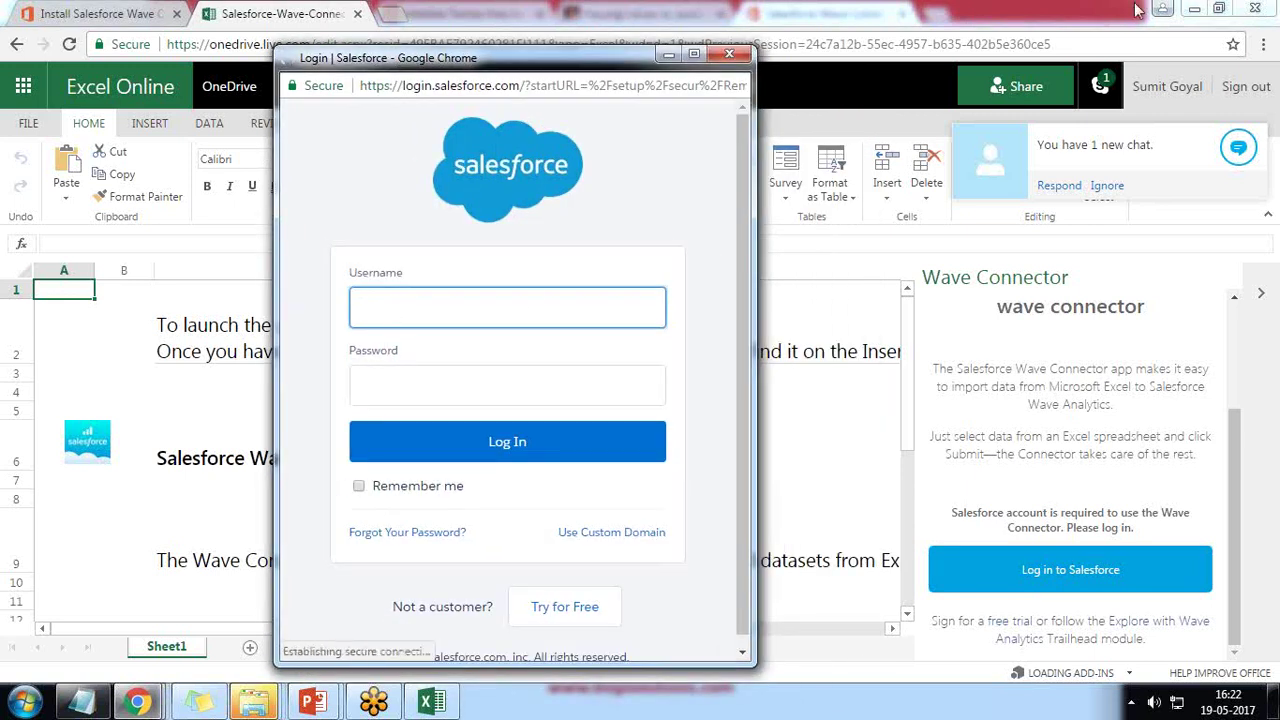
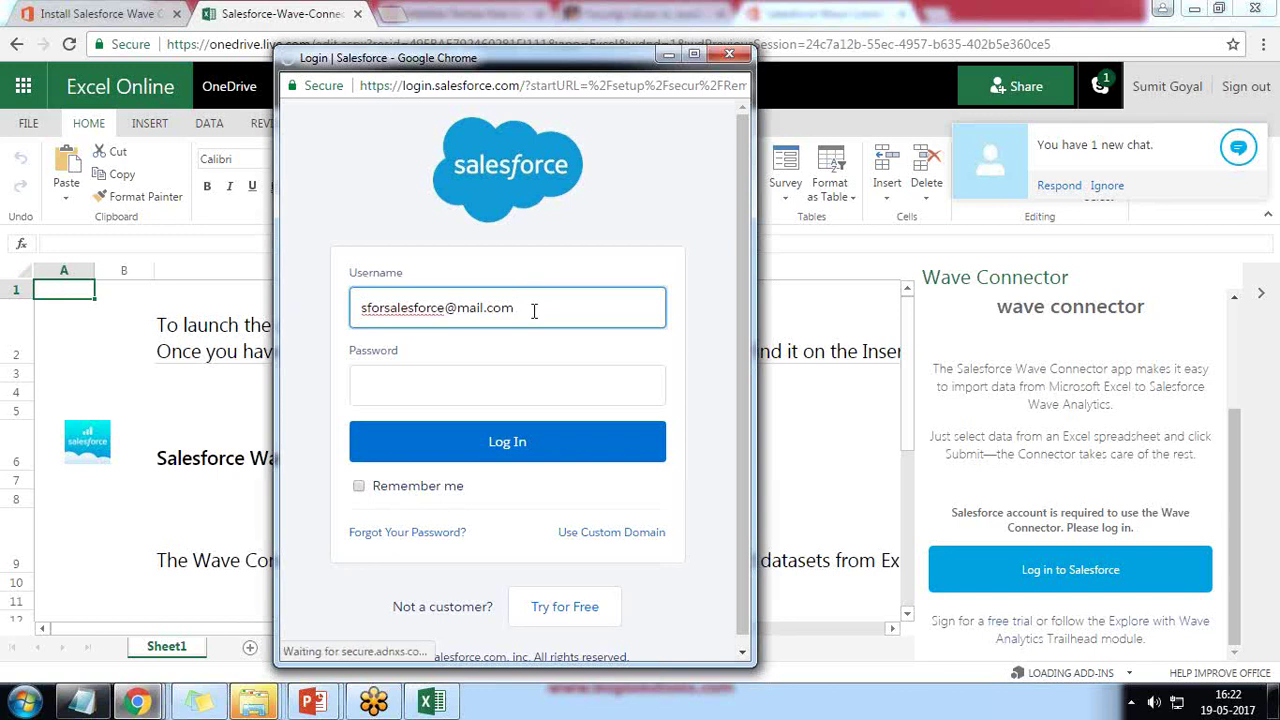
{"action": "key", "text": "ctrl+a"}
{"action": "key", "text": "BackSpace"}
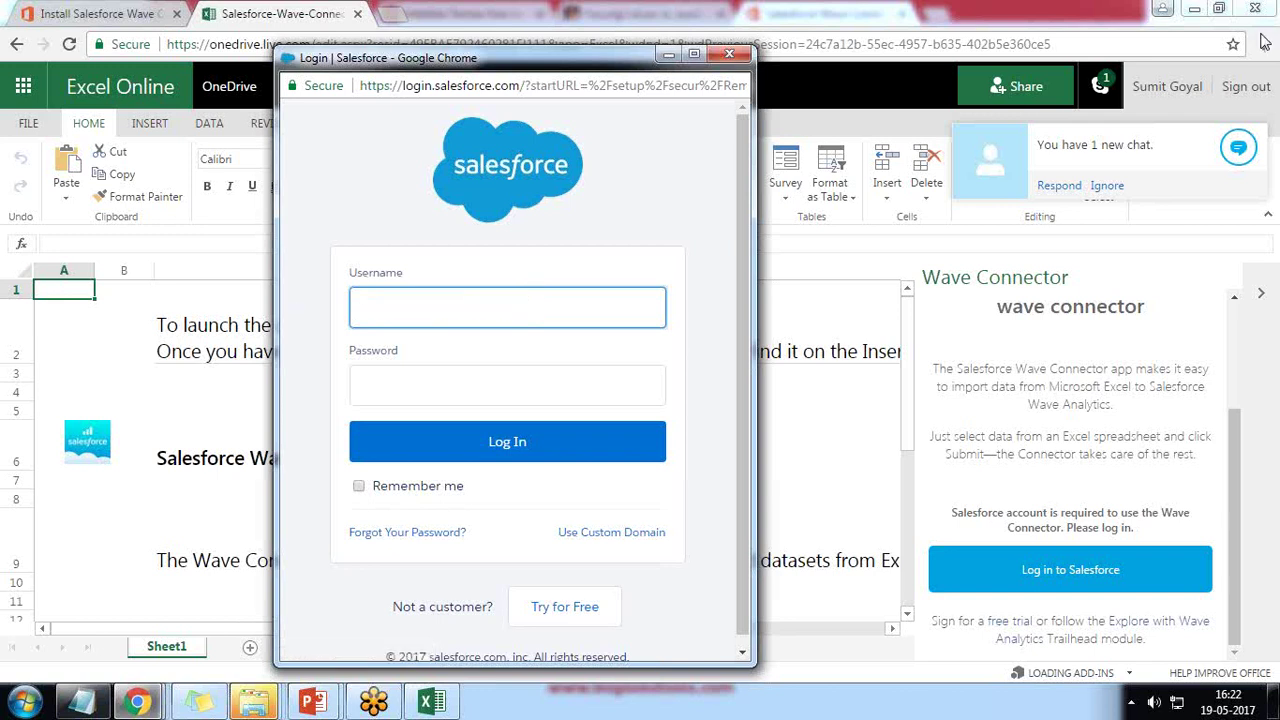
{"action": "left_click", "coordinate": [1262, 42]}
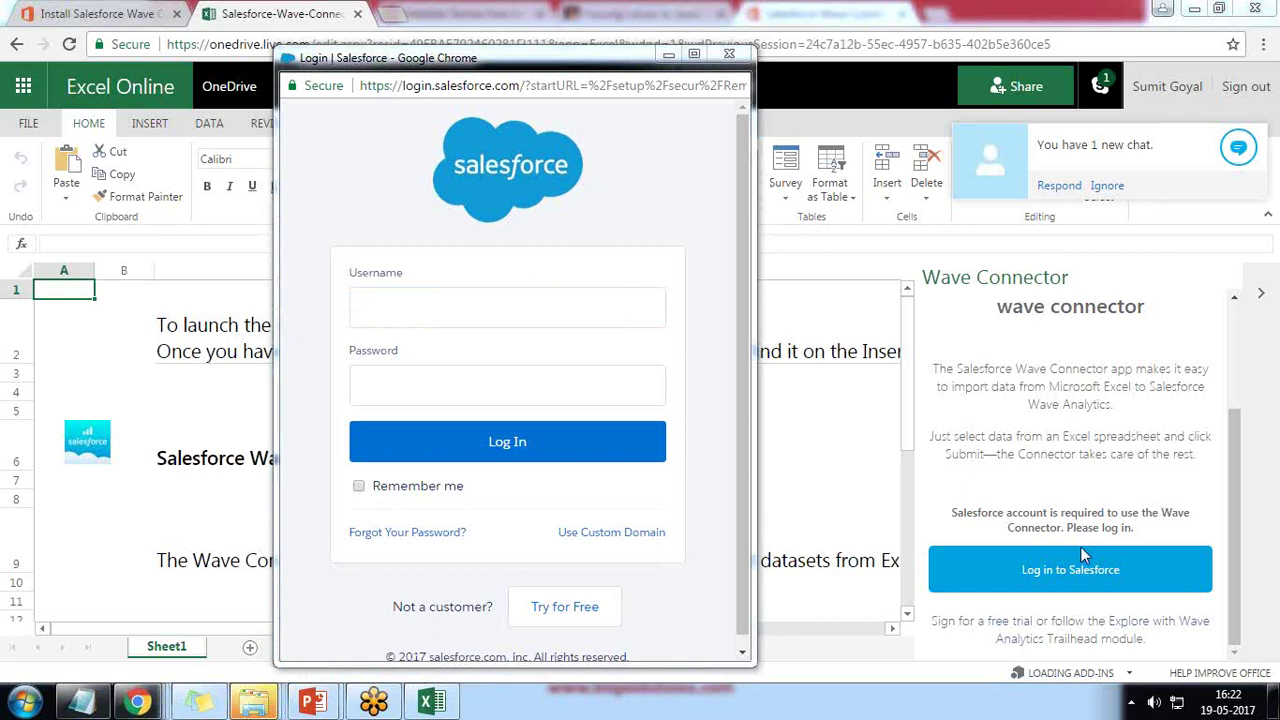
Log in with the Salesforce username and password and allow Wave Connector access.
{"action": "left_click", "coordinate": [402, 316]}
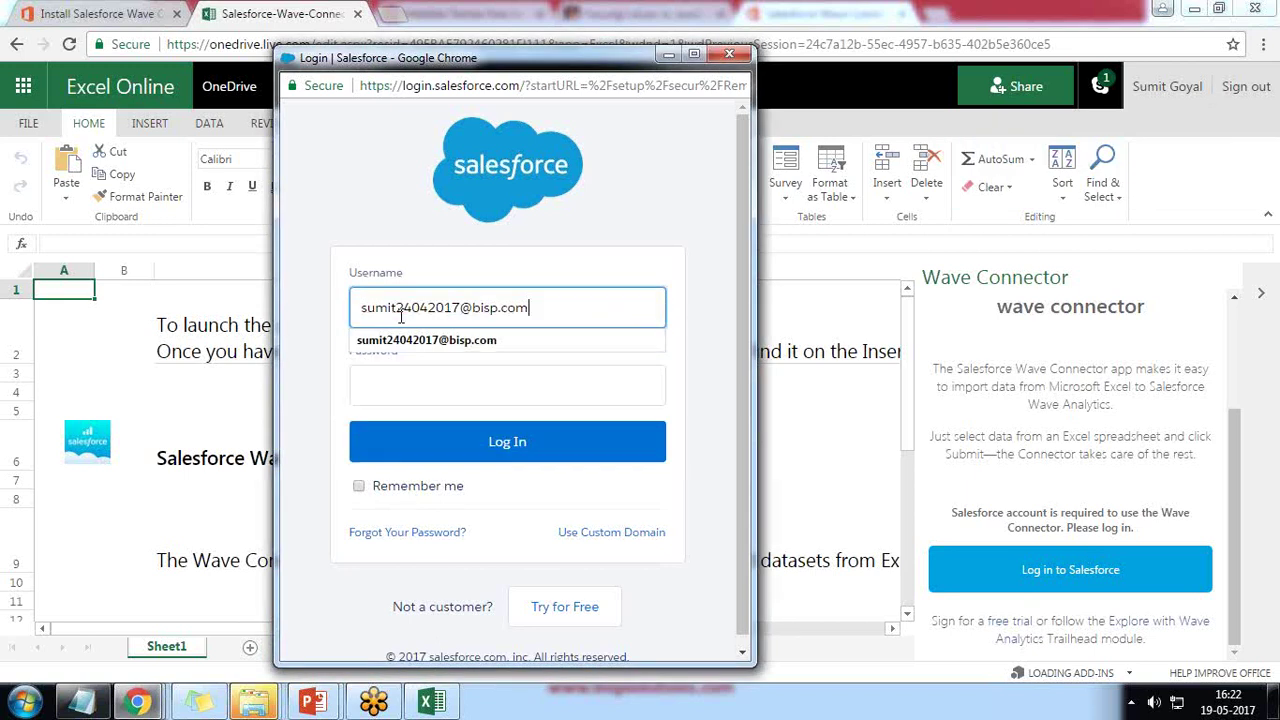
{"action": "left_click", "coordinate": [425, 383]}
{"action": "type", "text": "•"}
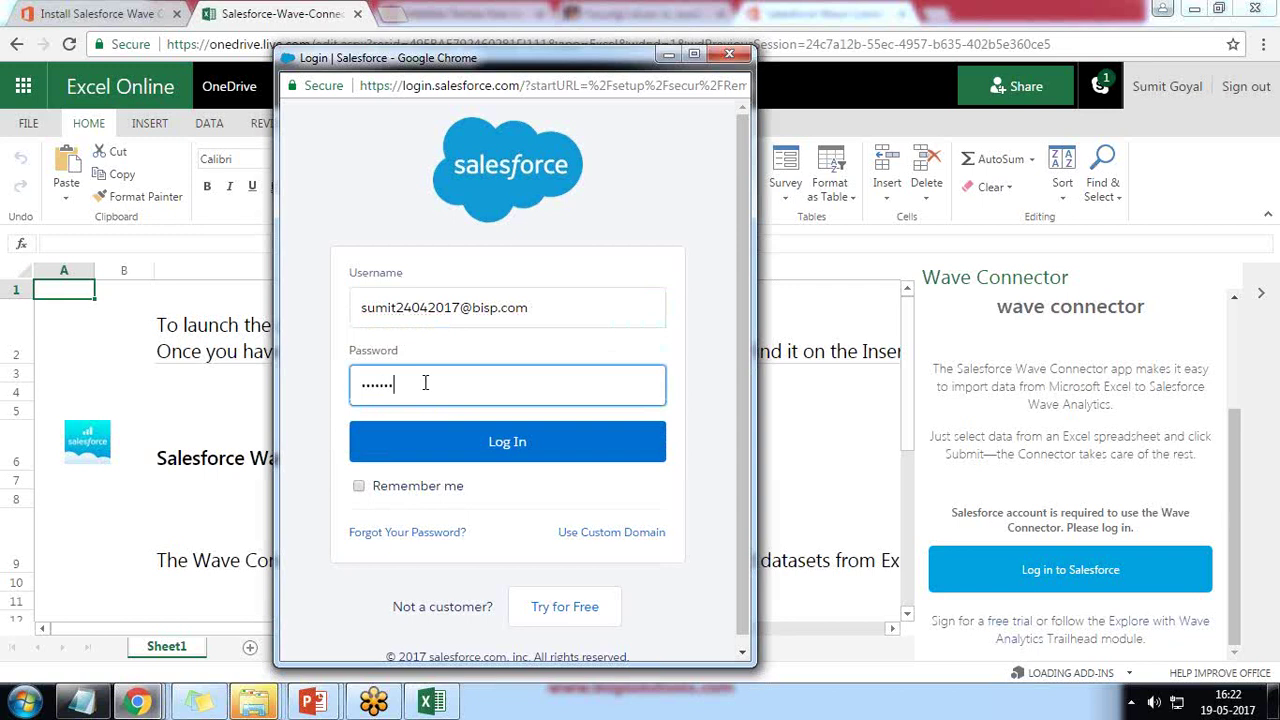
{"action": "type", "text": "•"}
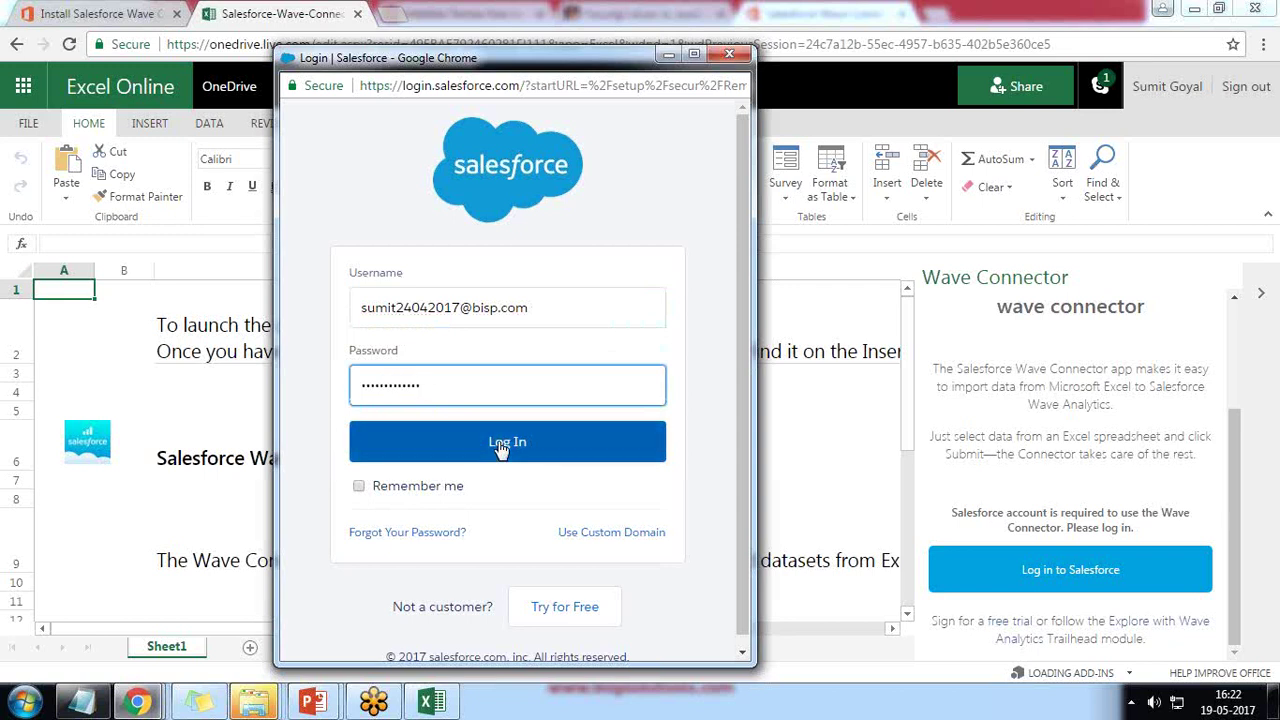
{"action": "left_click", "coordinate": [500, 445]}
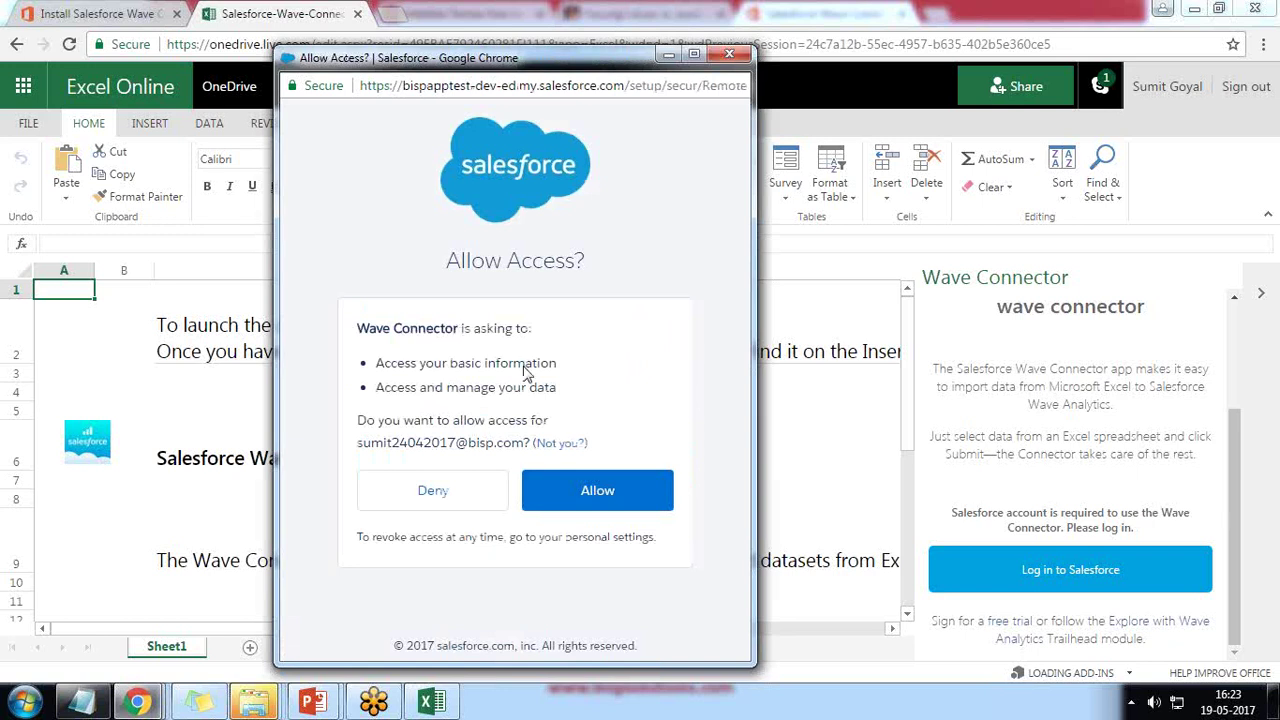
{"action": "left_click", "coordinate": [605, 494]}
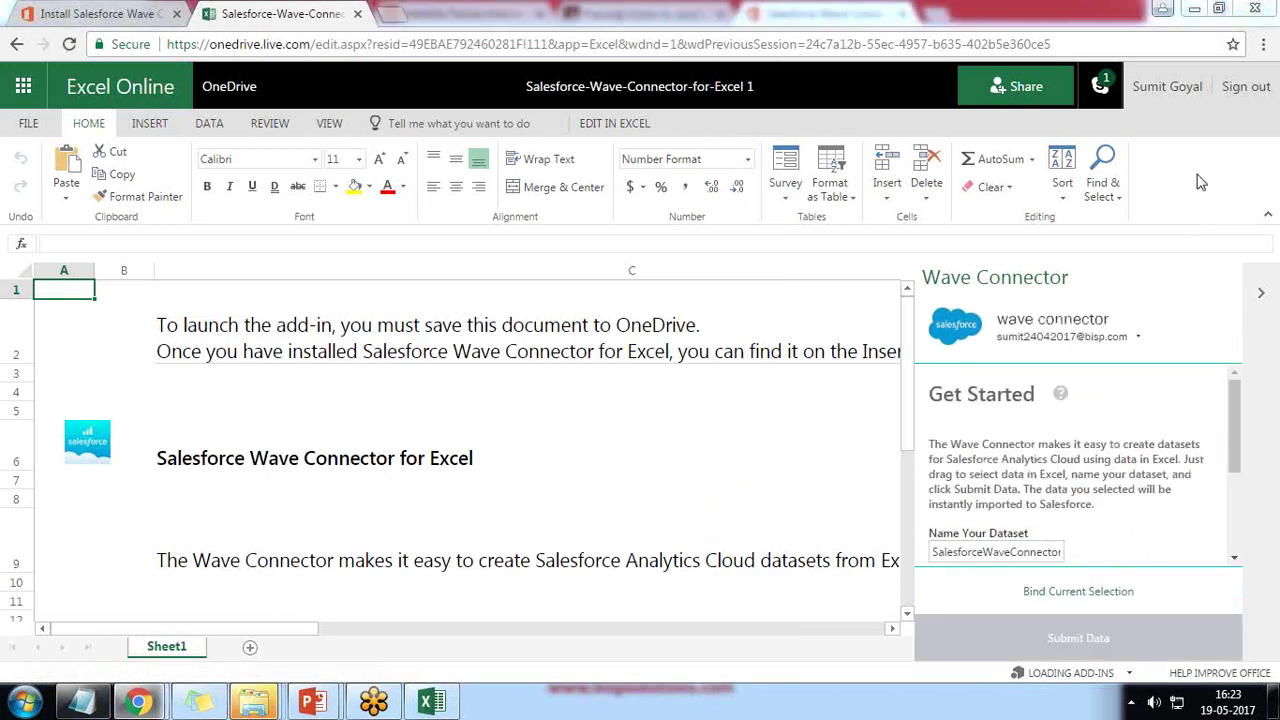
Delete all the template text and the Salesforce logo from Sheet1.
{"action": "scroll", "coordinate": [1066, 480], "scroll_direction": "down", "scroll_amount": 1}
{"action": "scroll", "coordinate": [1066, 480], "scroll_direction": "down", "scroll_amount": 2}
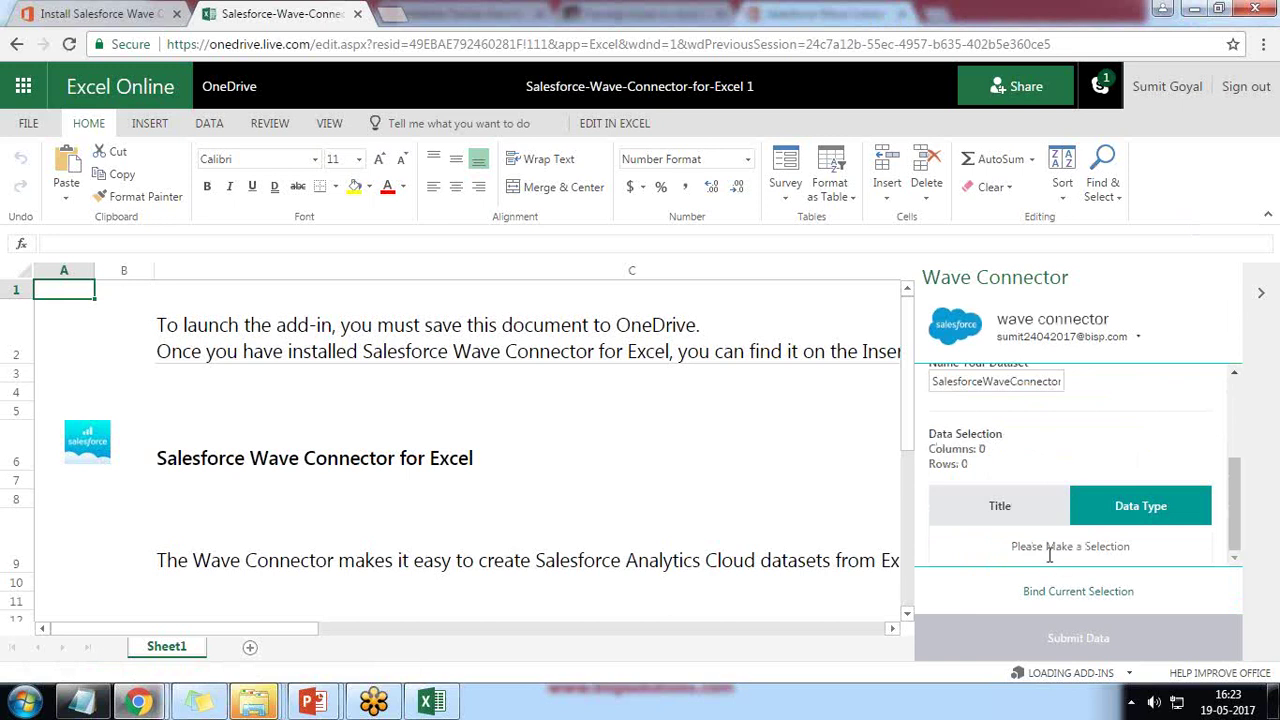
{"action": "left_click_drag", "start_coordinate": [1014, 548], "coordinate": [1129, 548]}
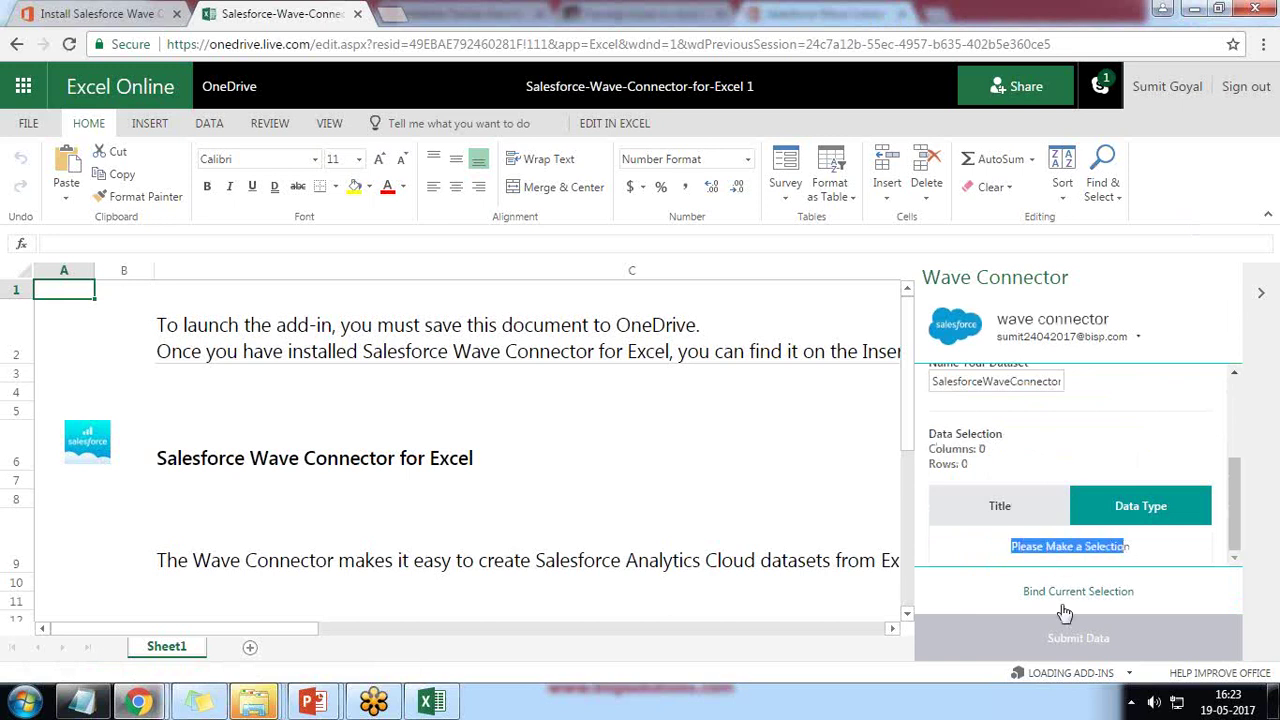
{"action": "left_click", "coordinate": [126, 346]}
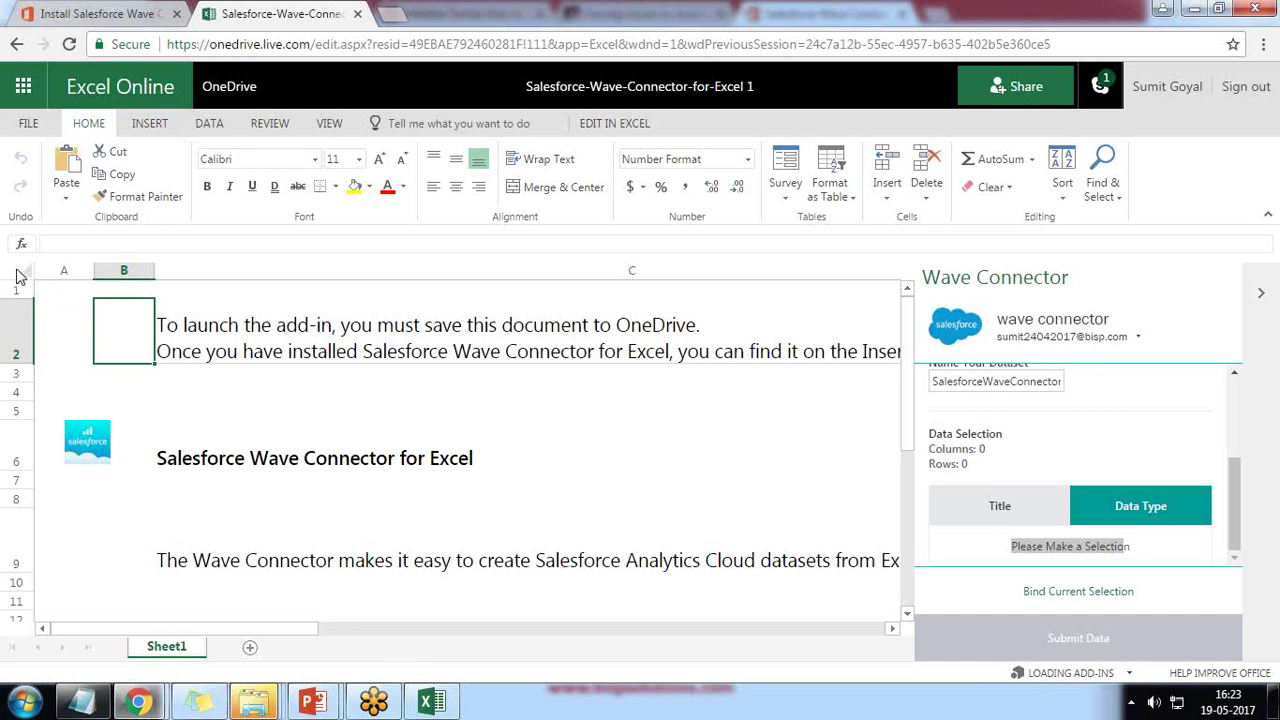
{"action": "left_click", "coordinate": [50, 287]}
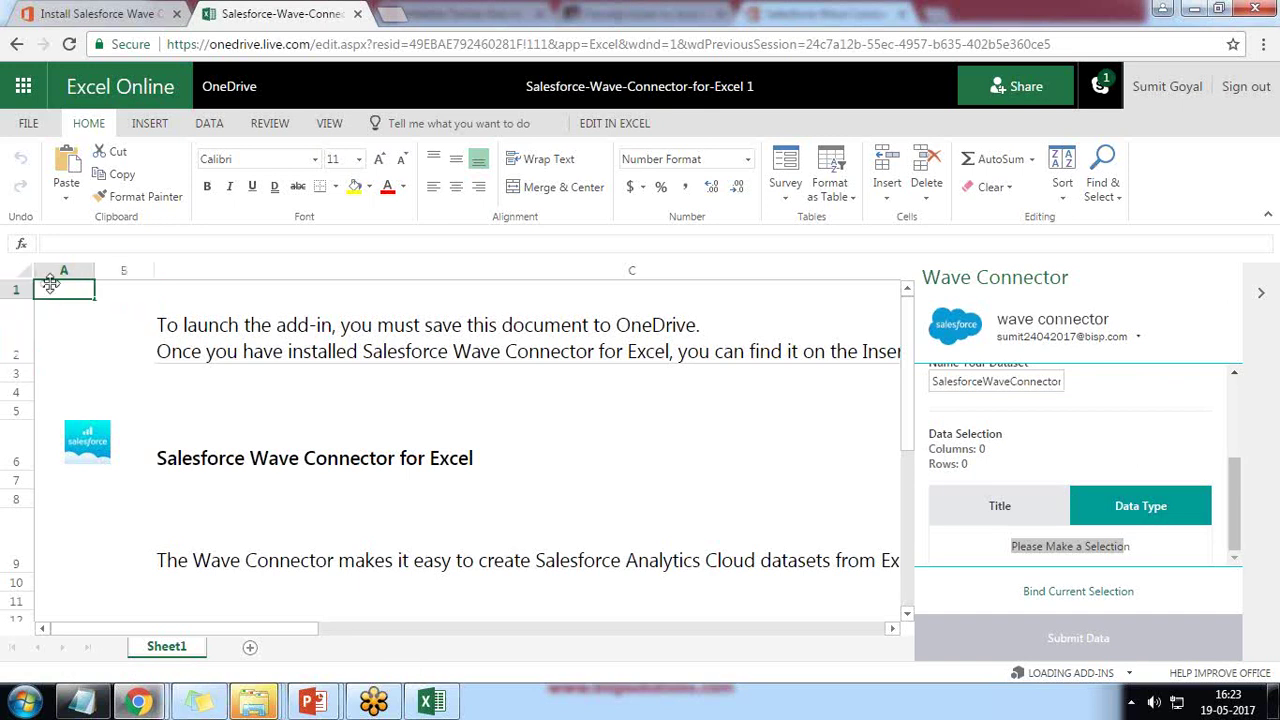
{"action": "key", "text": "ctrl+a"}
{"action": "key", "text": "Delete"}
{"action": "left_click", "coordinate": [112, 458]}
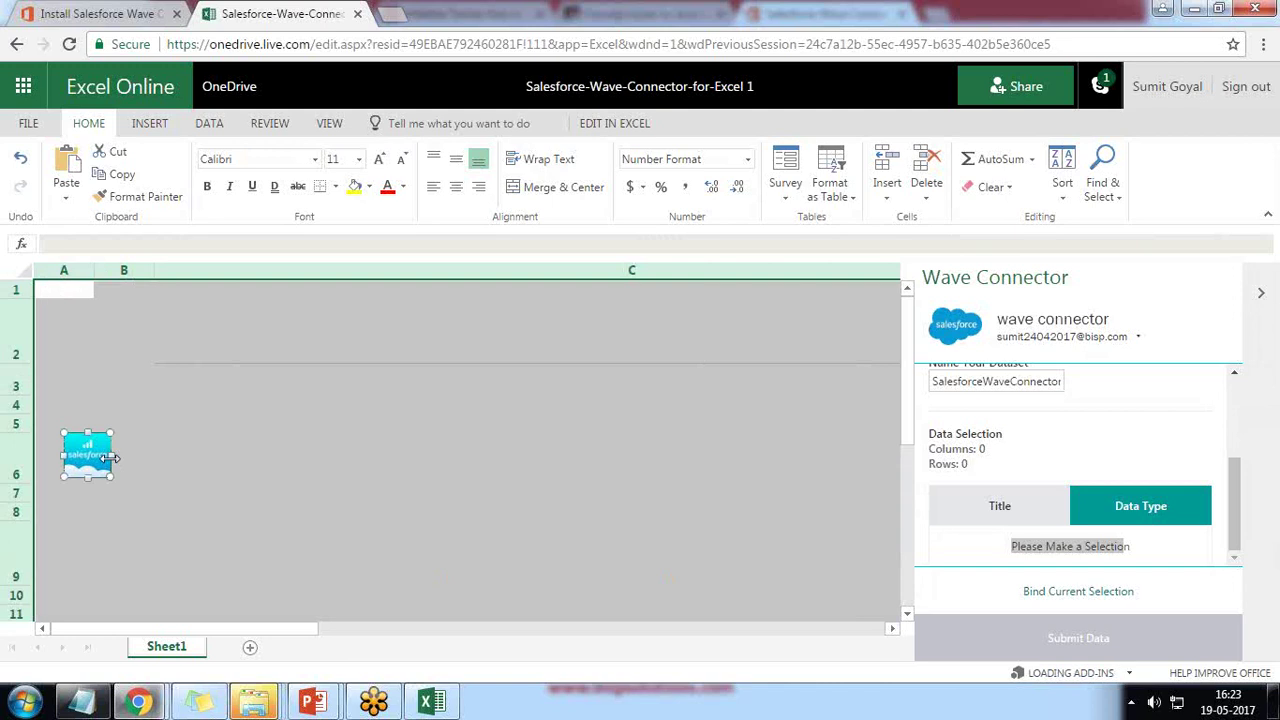
{"action": "key", "text": "Delete"}
{"action": "left_click", "coordinate": [279, 339]}
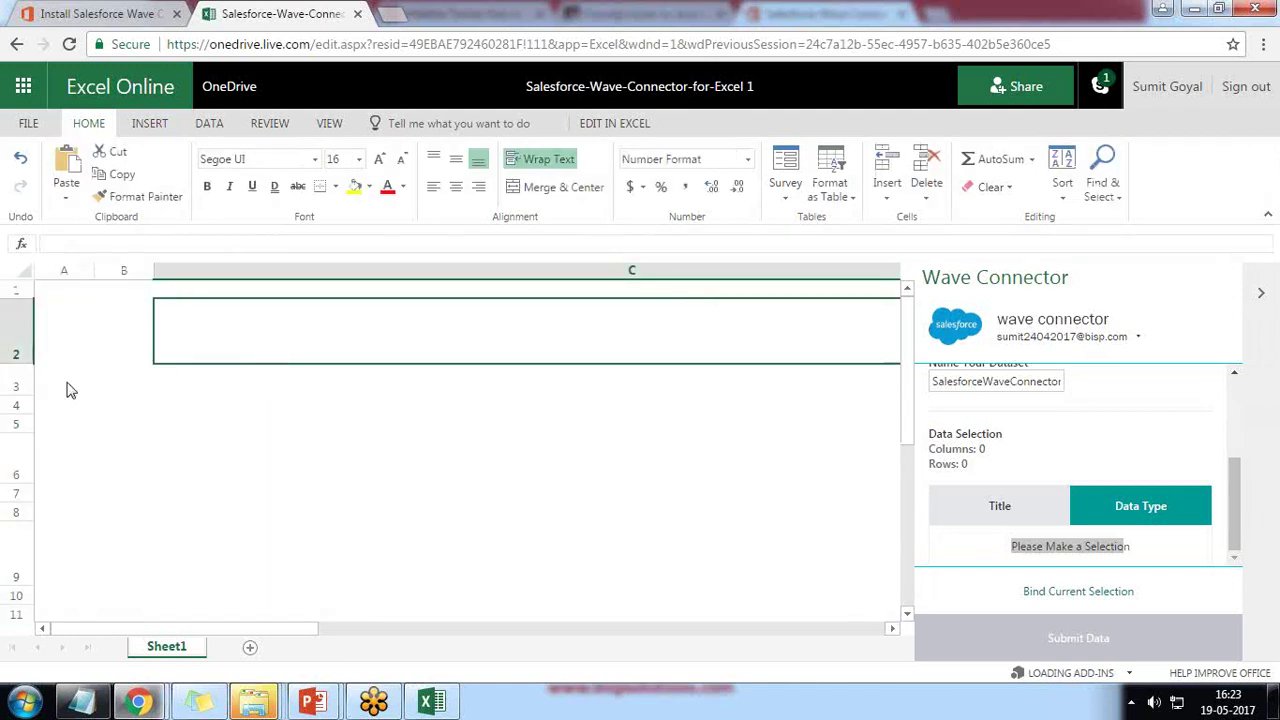
Add a blank Sheet2 in Excel Online and copy the Company Sales table from desktop Excel.
{"action": "left_click_drag", "start_coordinate": [7, 356], "coordinate": [7, 320]}
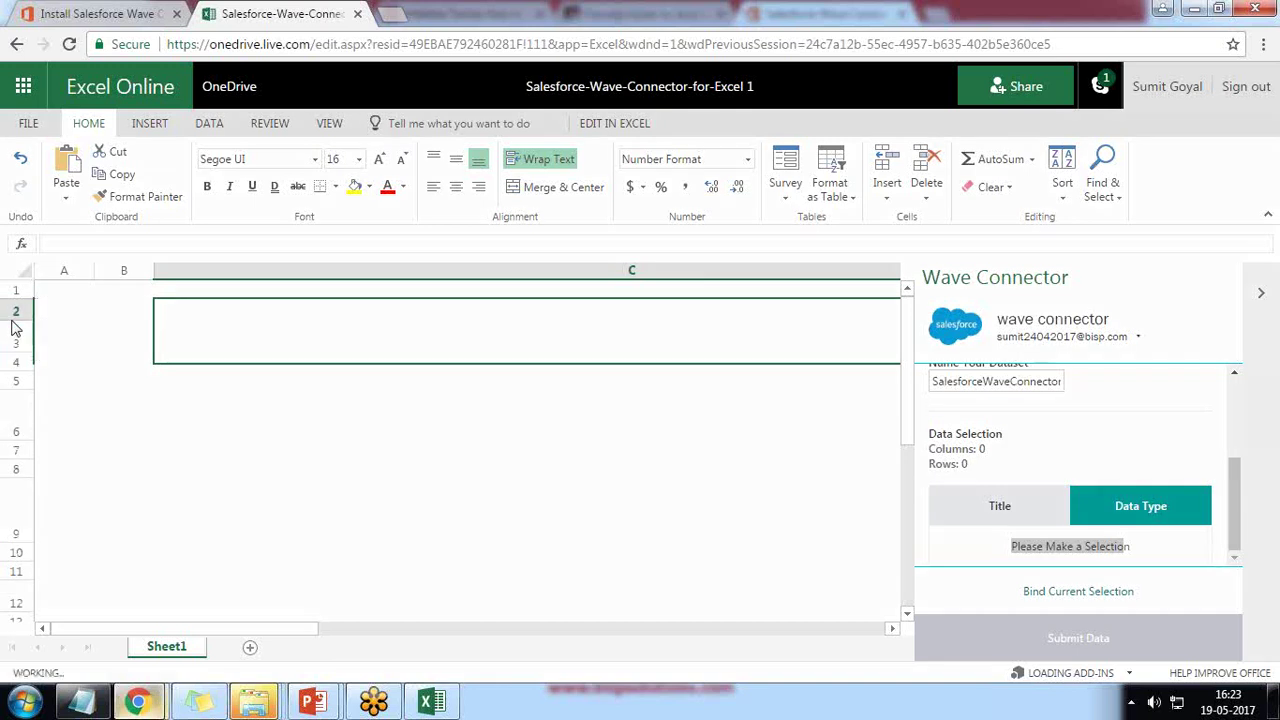
{"action": "left_click", "coordinate": [250, 647]}
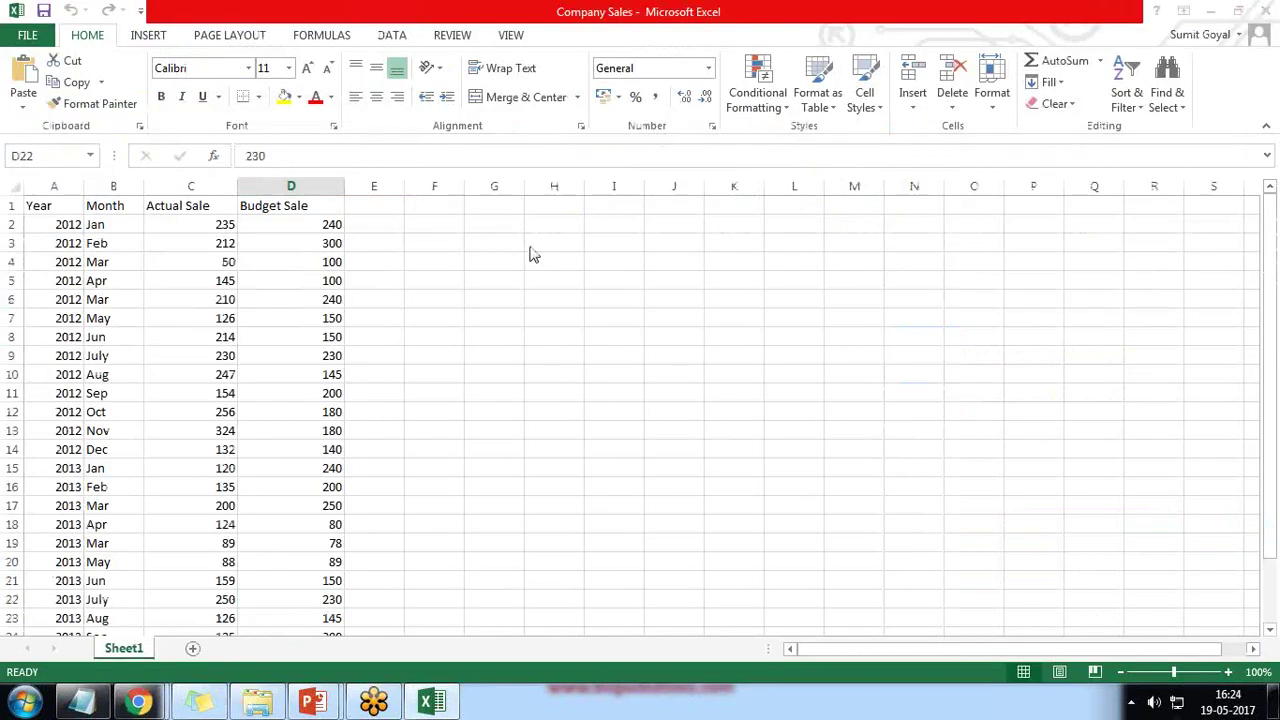
{"action": "key", "text": "ctrl+a"}
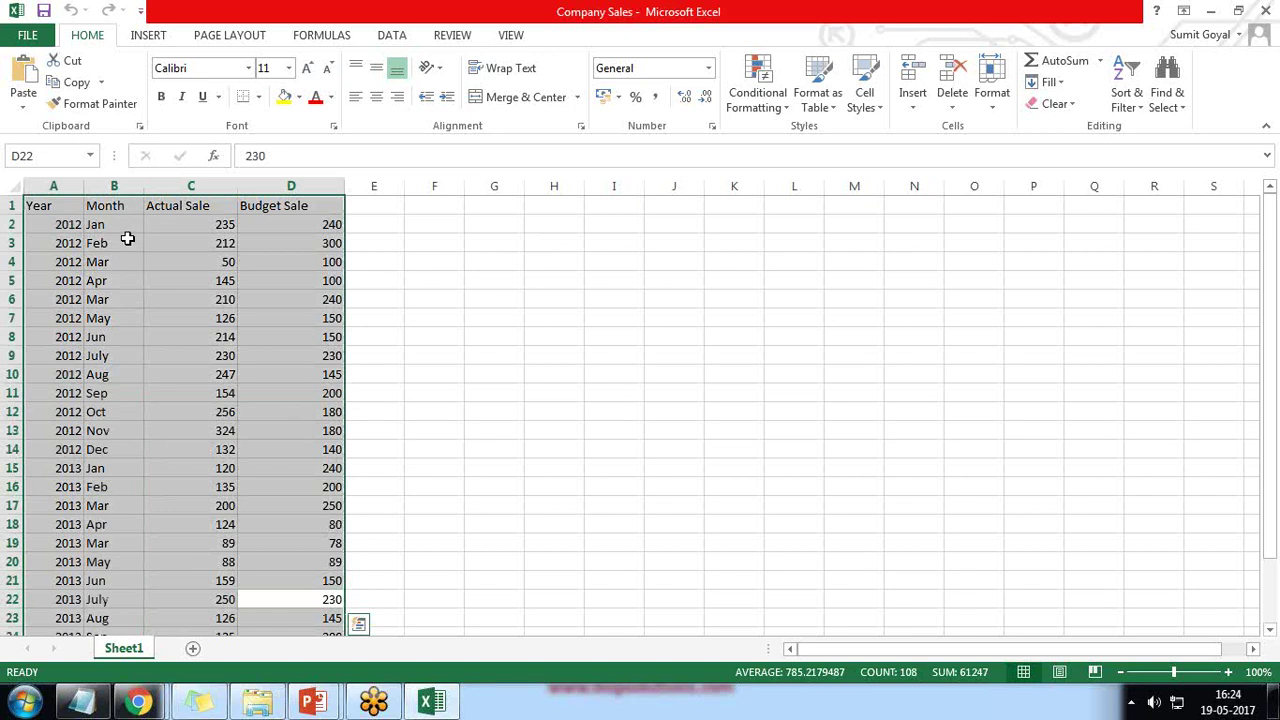
{"action": "key", "text": "ctrl+c"}
Paste the Company Sales table into Sheet2 starting at A1.
{"action": "left_click", "coordinate": [138, 702]}
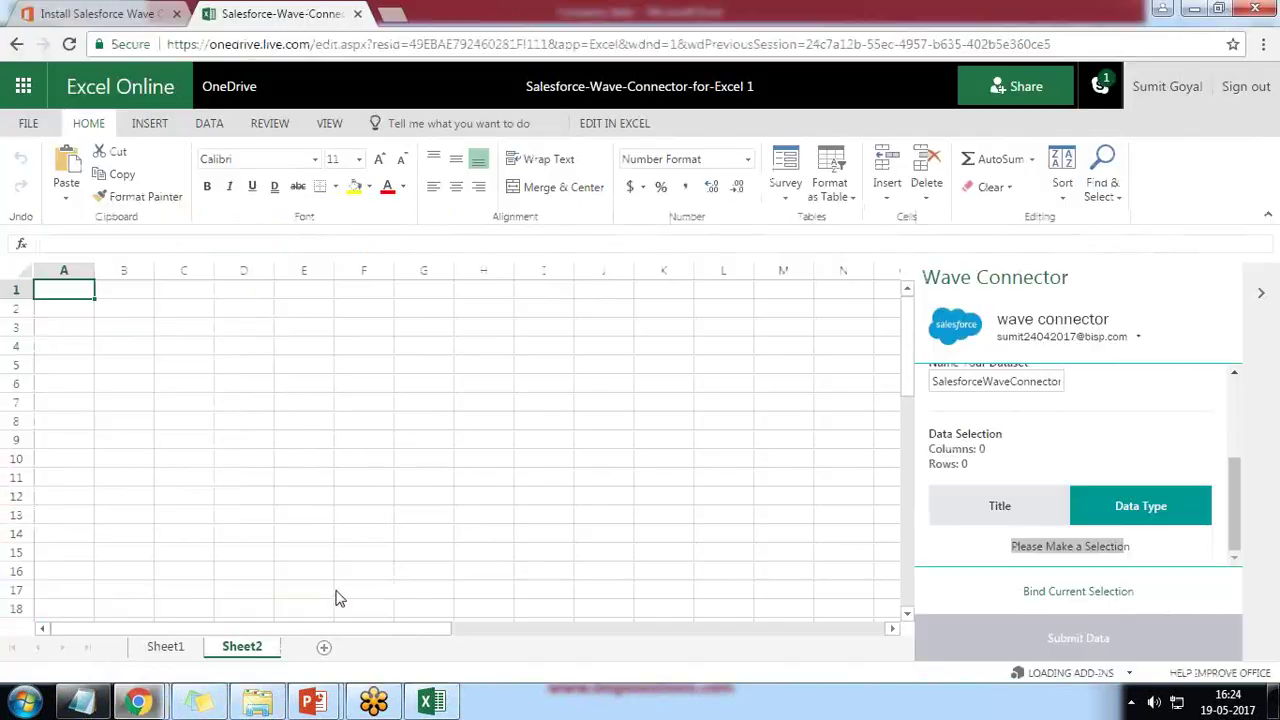
{"action": "key", "text": "ctrl+v"}
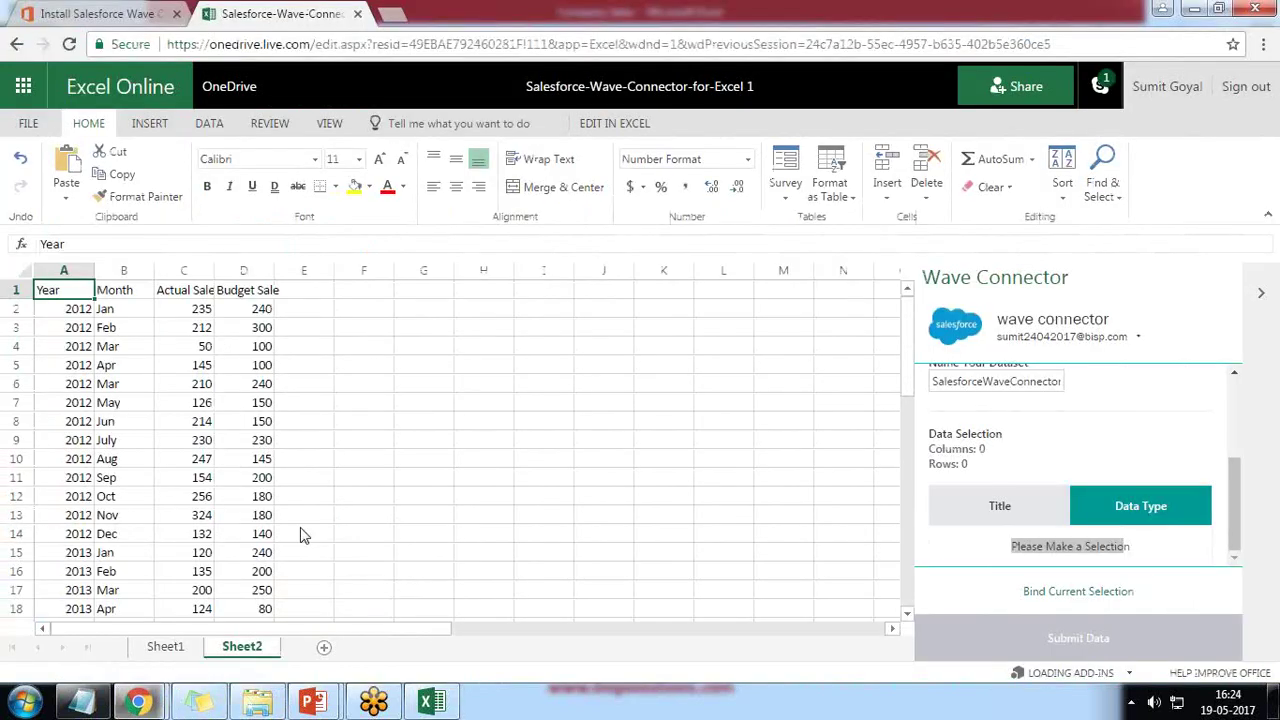
{"action": "left_click", "coordinate": [376, 366]}
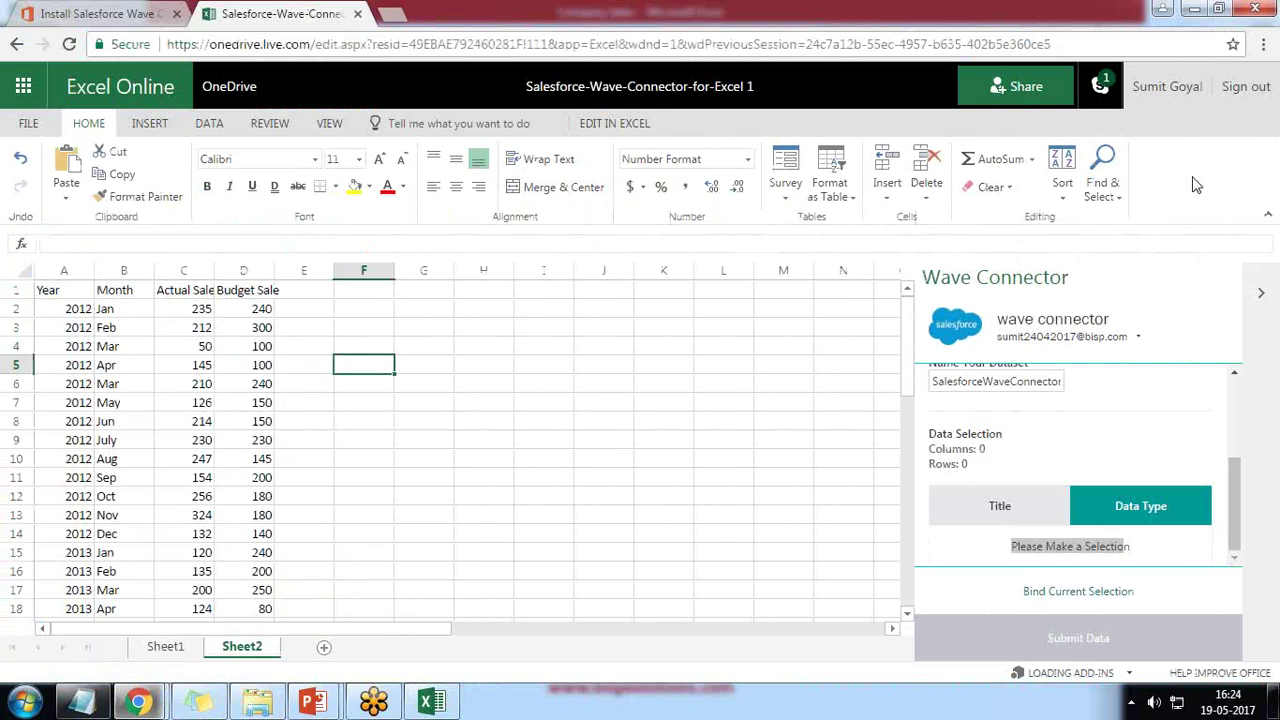
{"action": "left_click", "coordinate": [48, 290]}
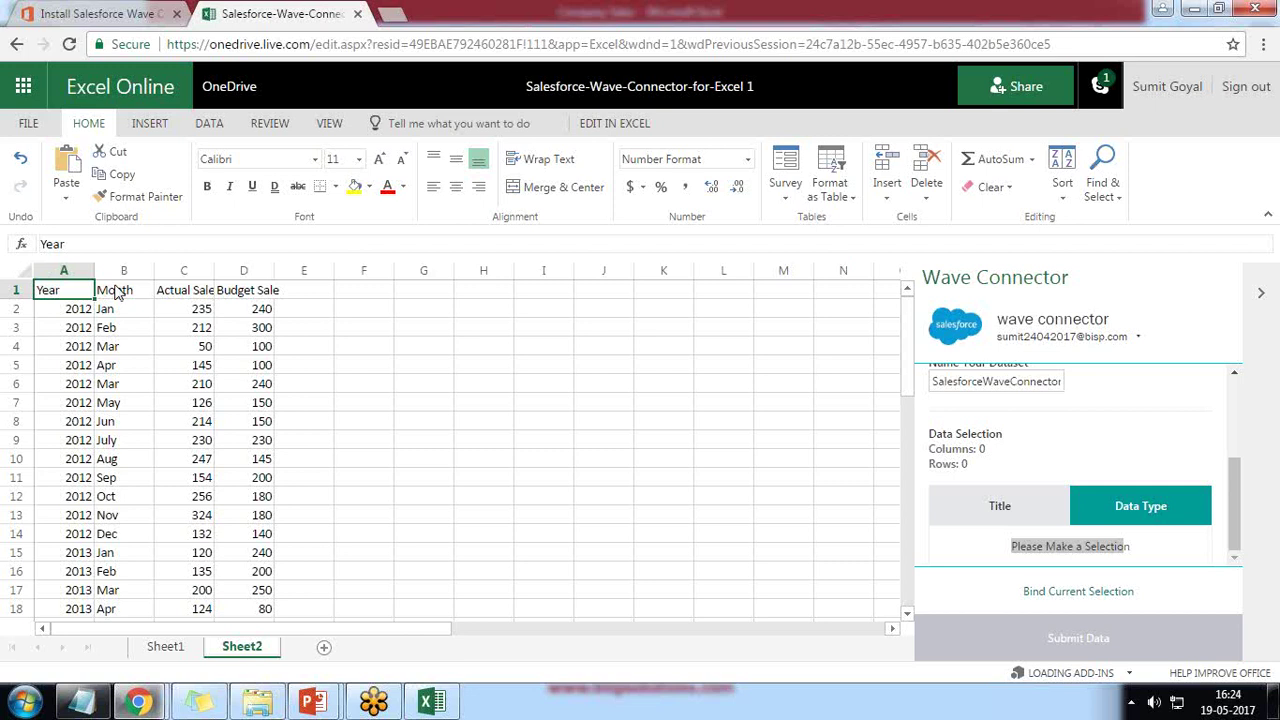
{"action": "left_click_drag", "start_coordinate": [48, 290], "coordinate": [262, 590]}
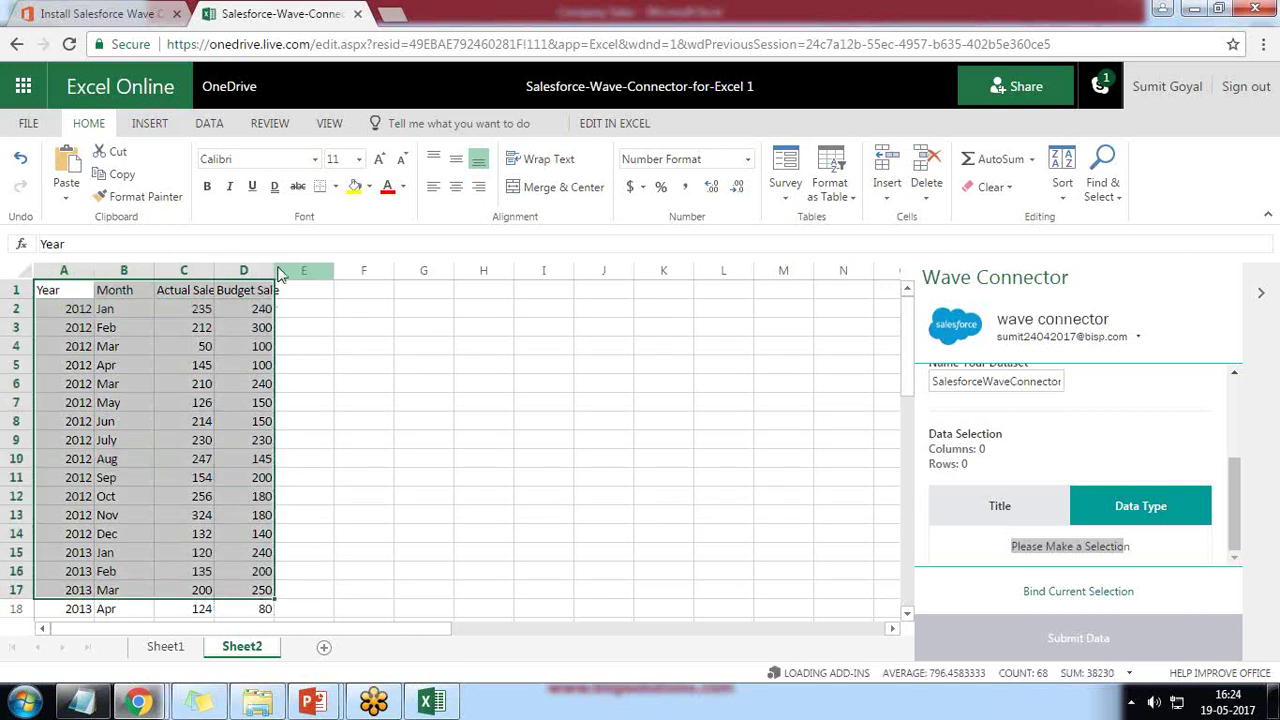
Widen column D to fit Budget Sale and select the whole table A1:D27.
{"action": "left_click_drag", "start_coordinate": [272, 280], "coordinate": [304, 280]}
{"action": "left_click", "coordinate": [280, 346]}
{"action": "left_click_drag", "start_coordinate": [278, 364], "coordinate": [262, 662]}
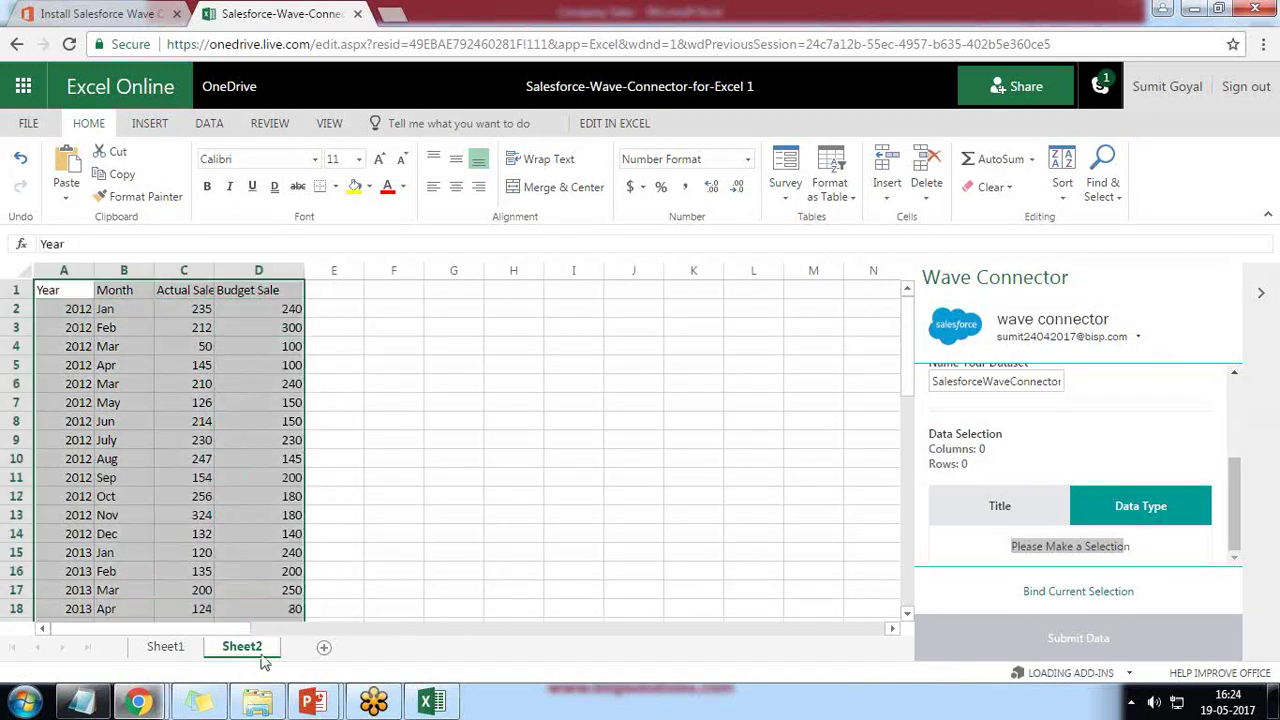
{"action": "scroll", "coordinate": [280, 528], "scroll_direction": "down", "scroll_amount": 4}
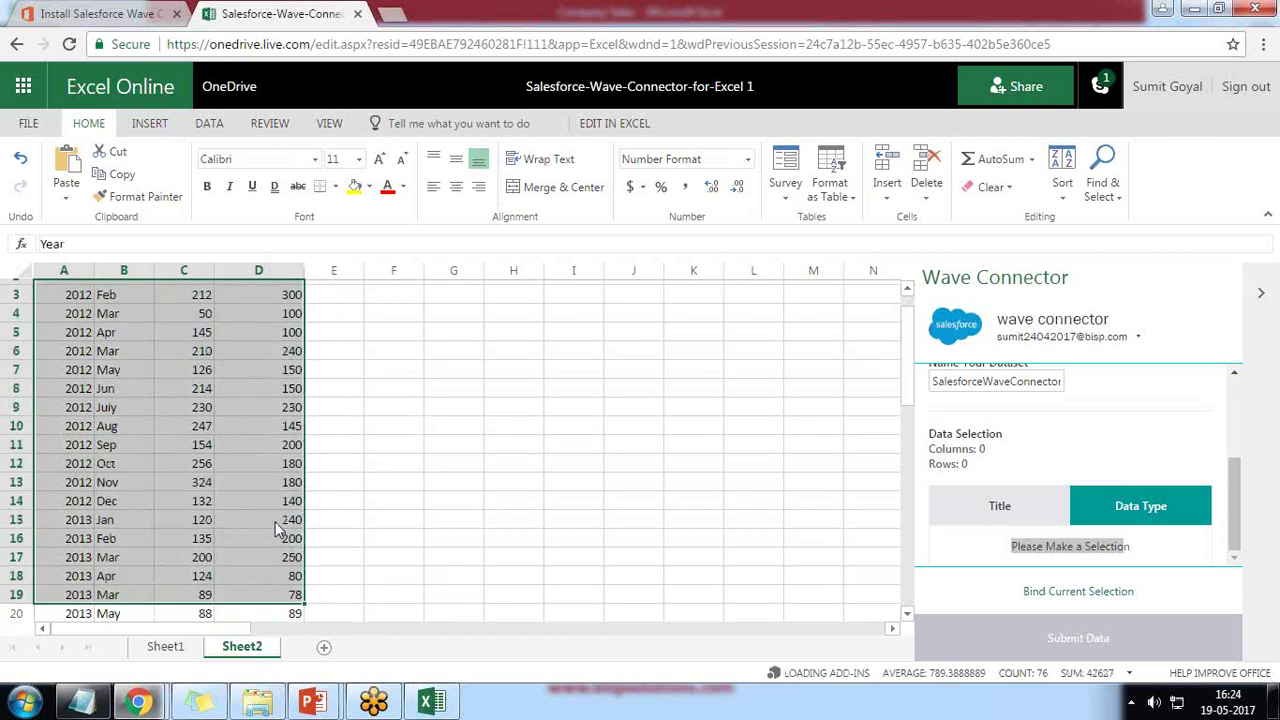
{"action": "scroll", "coordinate": [270, 515], "scroll_direction": "down", "scroll_amount": 5}
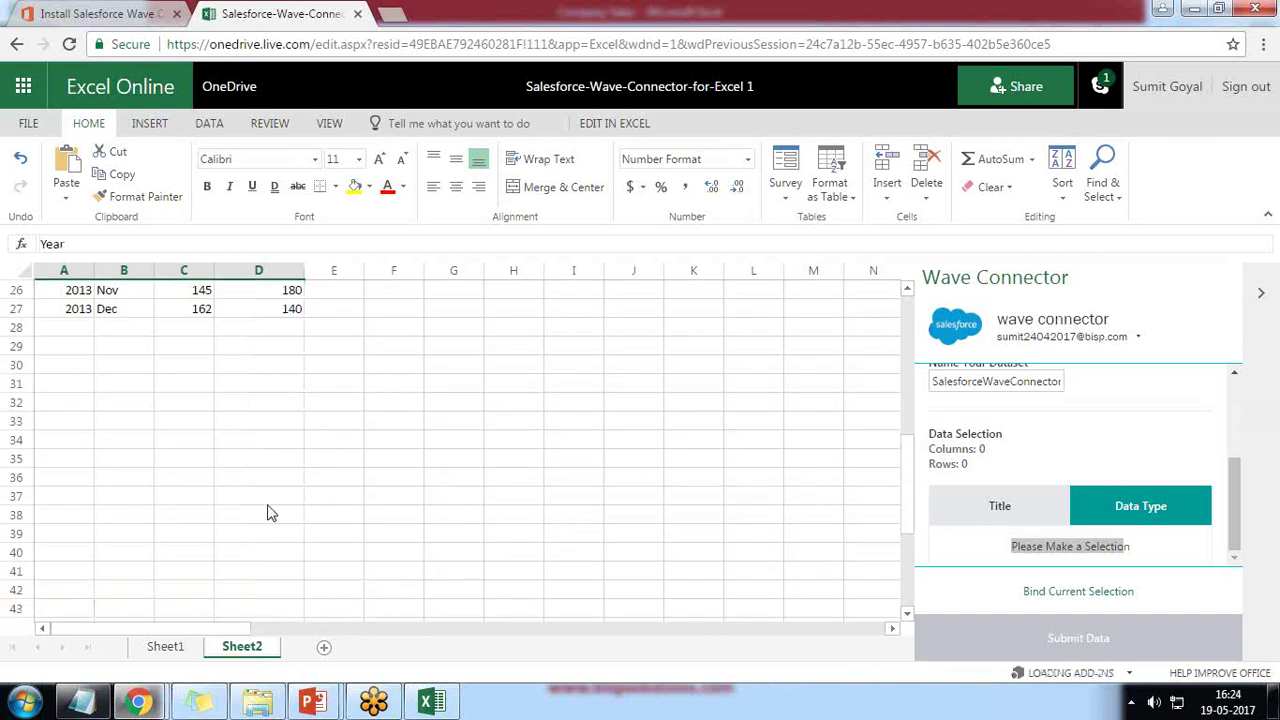
{"action": "scroll", "coordinate": [270, 480], "scroll_direction": "up", "scroll_amount": 3}
{"action": "scroll", "coordinate": [270, 420], "scroll_direction": "up", "scroll_amount": 1}
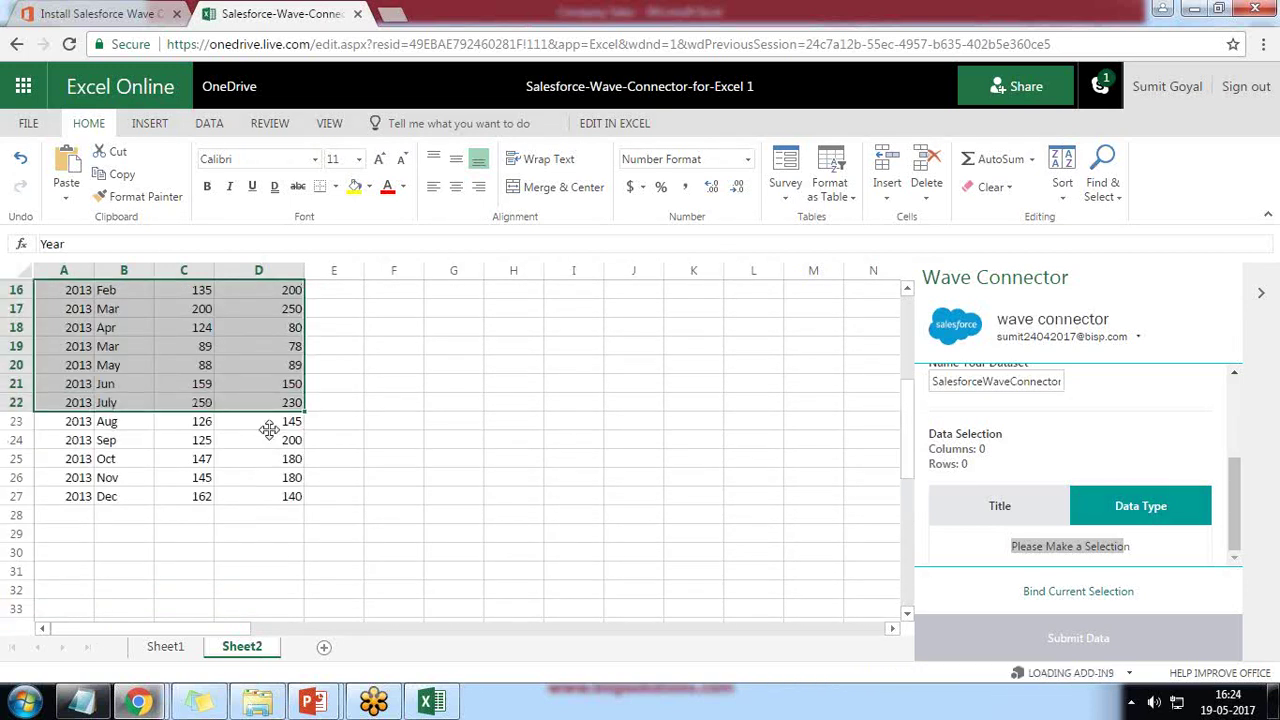
{"action": "key", "text": "shift+Down"}
{"action": "key", "text": "shift+Down"}
{"action": "key", "text": "shift+Down"}
{"action": "key", "text": "shift+Down"}
{"action": "key", "text": "shift+Down"}
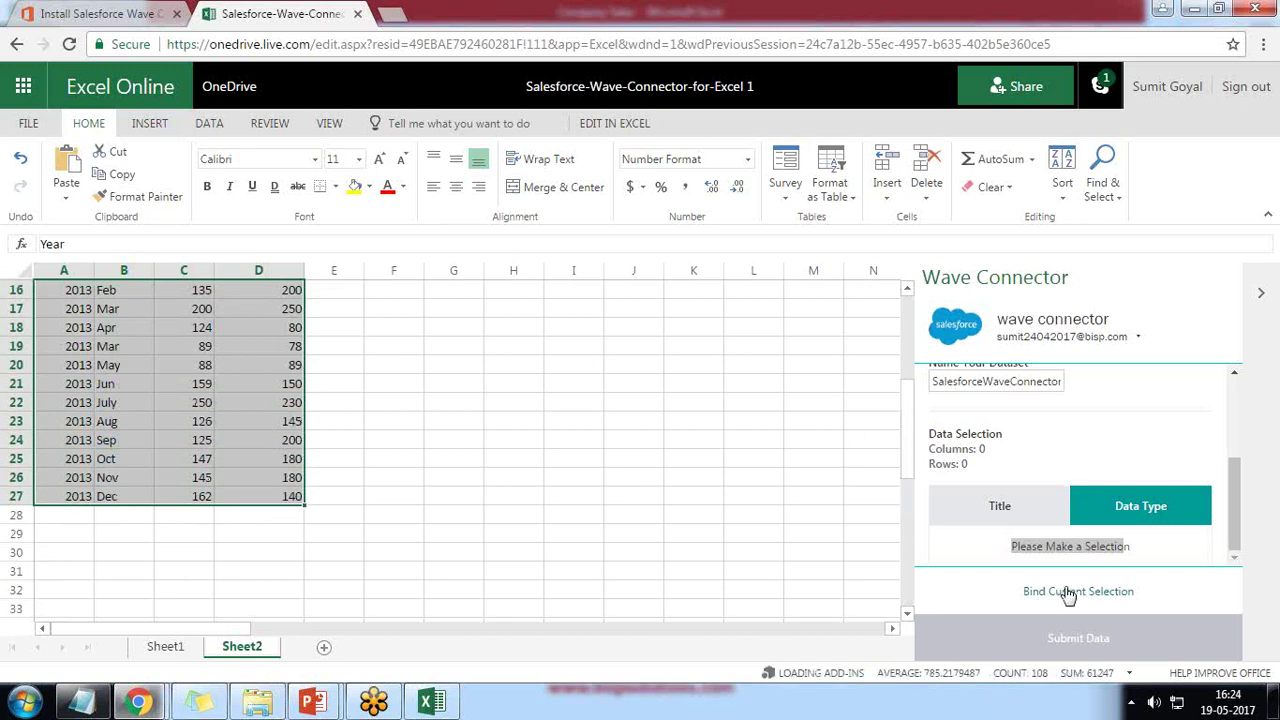
Bind the selected sales table to the Wave Connector dataset.
{"action": "left_click", "coordinate": [1068, 592]}
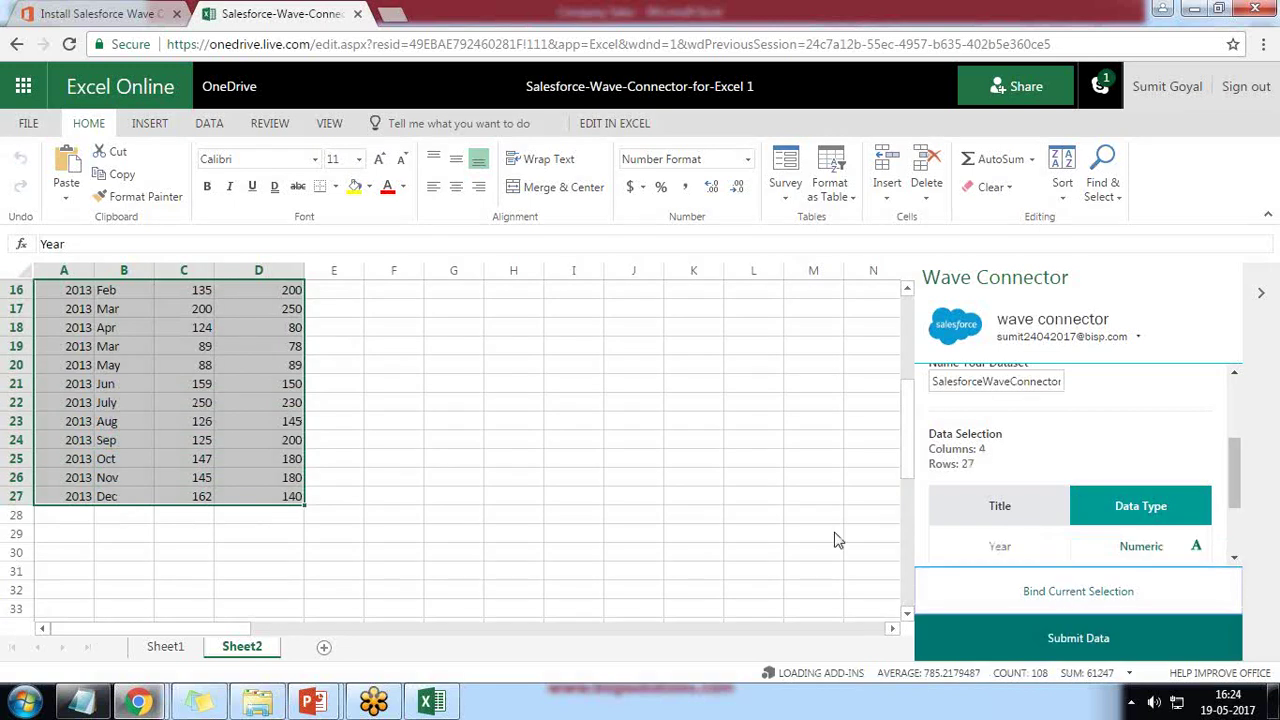
{"action": "scroll", "coordinate": [838, 540], "scroll_direction": "down", "scroll_amount": 2}
{"action": "scroll", "coordinate": [838, 540], "scroll_direction": "down", "scroll_amount": 1}
{"action": "scroll", "coordinate": [838, 540], "scroll_direction": "up", "scroll_amount": 3}
{"action": "scroll", "coordinate": [1237, 475], "scroll_direction": "down", "scroll_amount": 1}
{"action": "left_click_drag", "start_coordinate": [1237, 475], "coordinate": [1237, 520]}
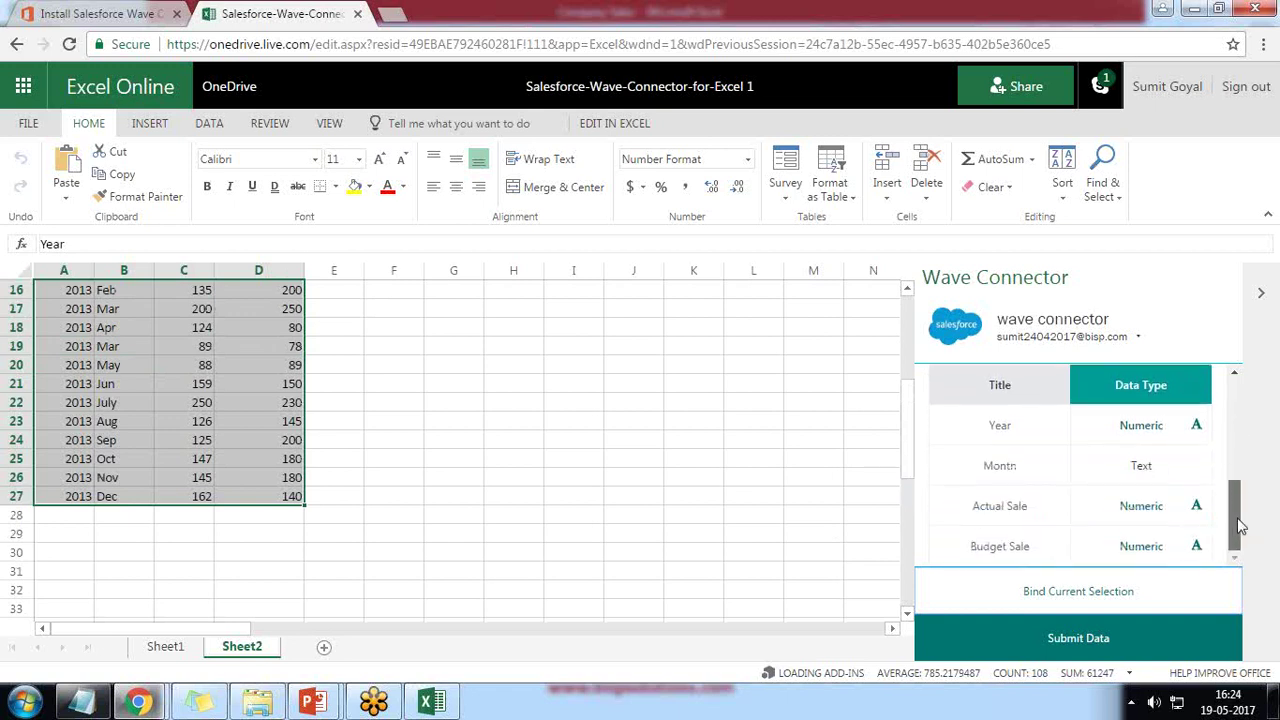
{"action": "scroll", "coordinate": [545, 528], "scroll_direction": "up", "scroll_amount": 3}
{"action": "scroll", "coordinate": [545, 528], "scroll_direction": "up", "scroll_amount": 2}
Widen column C to fit 'Actual Sale' and submit the data to Salesforce.
{"action": "left_click", "coordinate": [112, 300]}
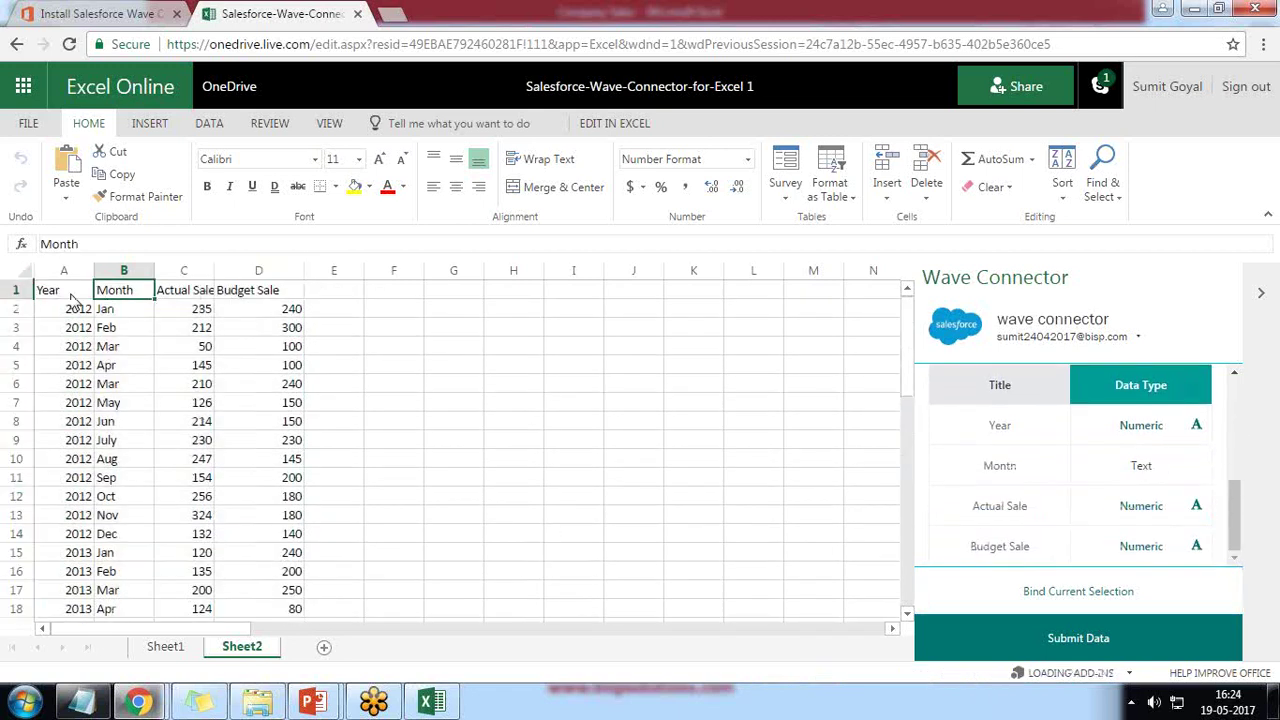
{"action": "left_click", "coordinate": [50, 292]}
{"action": "left_click", "coordinate": [127, 295]}
{"action": "left_click", "coordinate": [175, 292]}
{"action": "left_click_drag", "start_coordinate": [214, 270], "coordinate": [249, 270]}
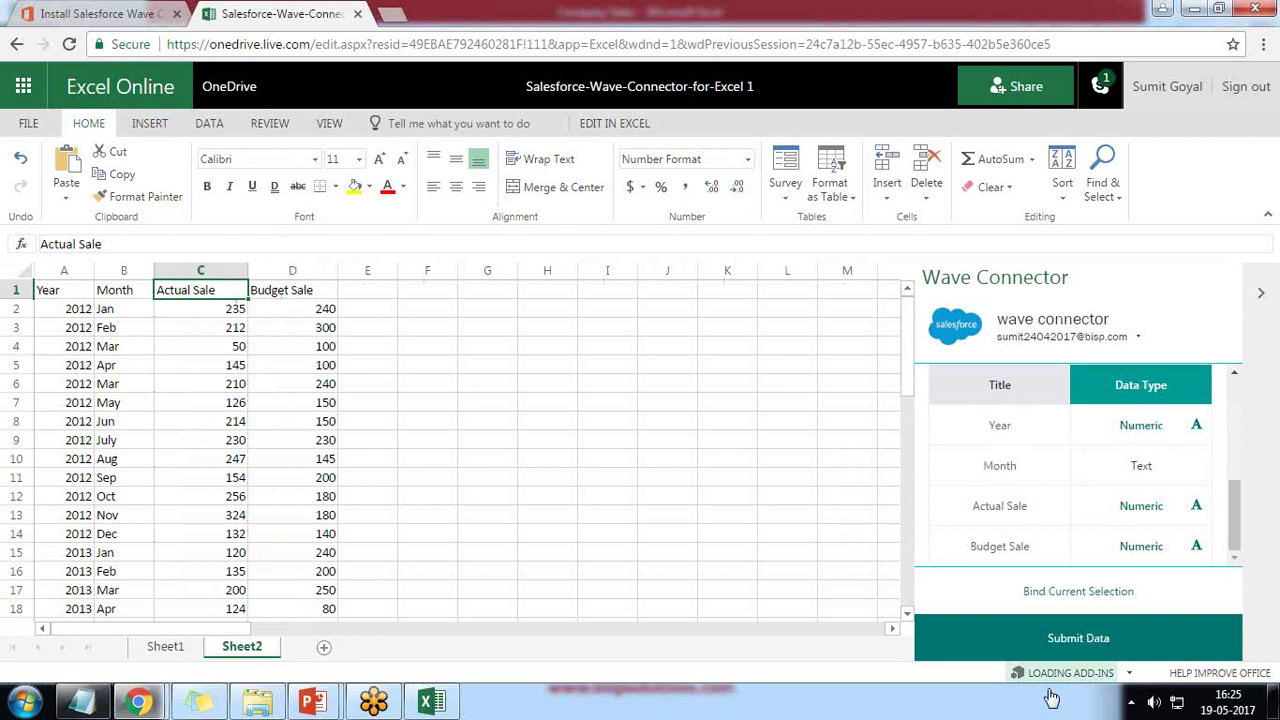
{"action": "left_click", "coordinate": [1065, 640]}
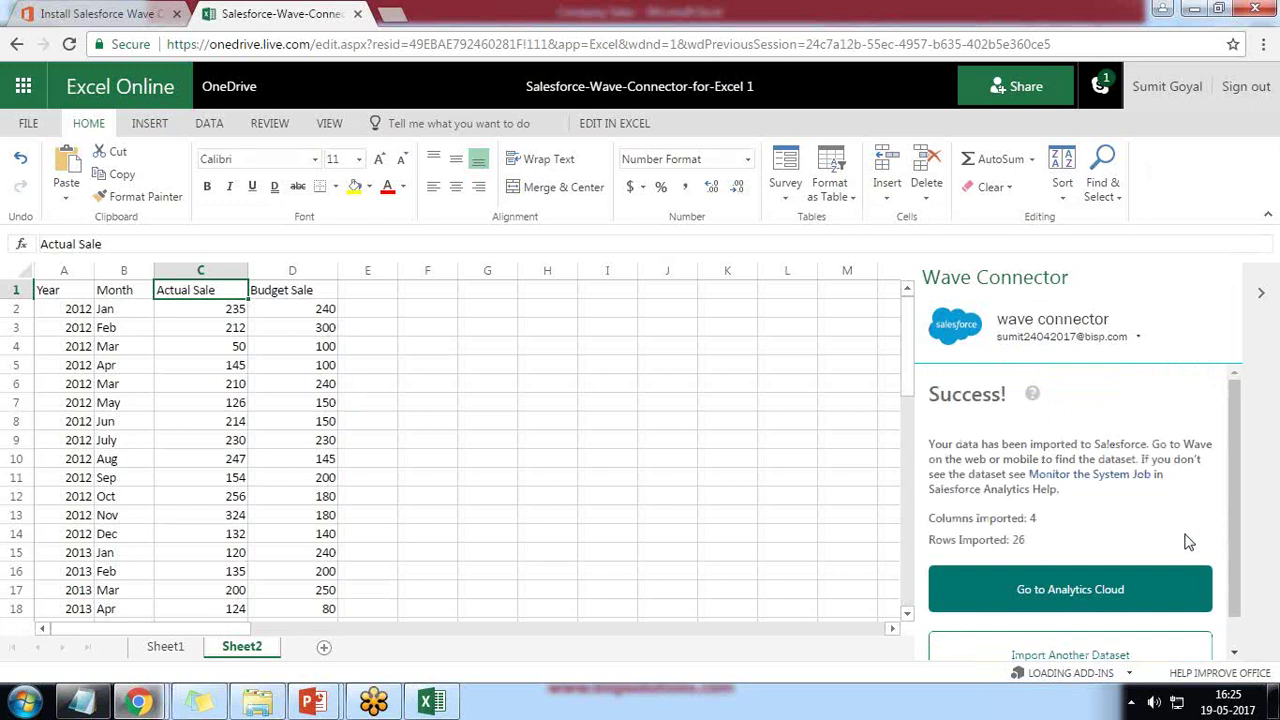
{"action": "scroll", "coordinate": [1091, 533], "scroll_direction": "down", "scroll_amount": 1}
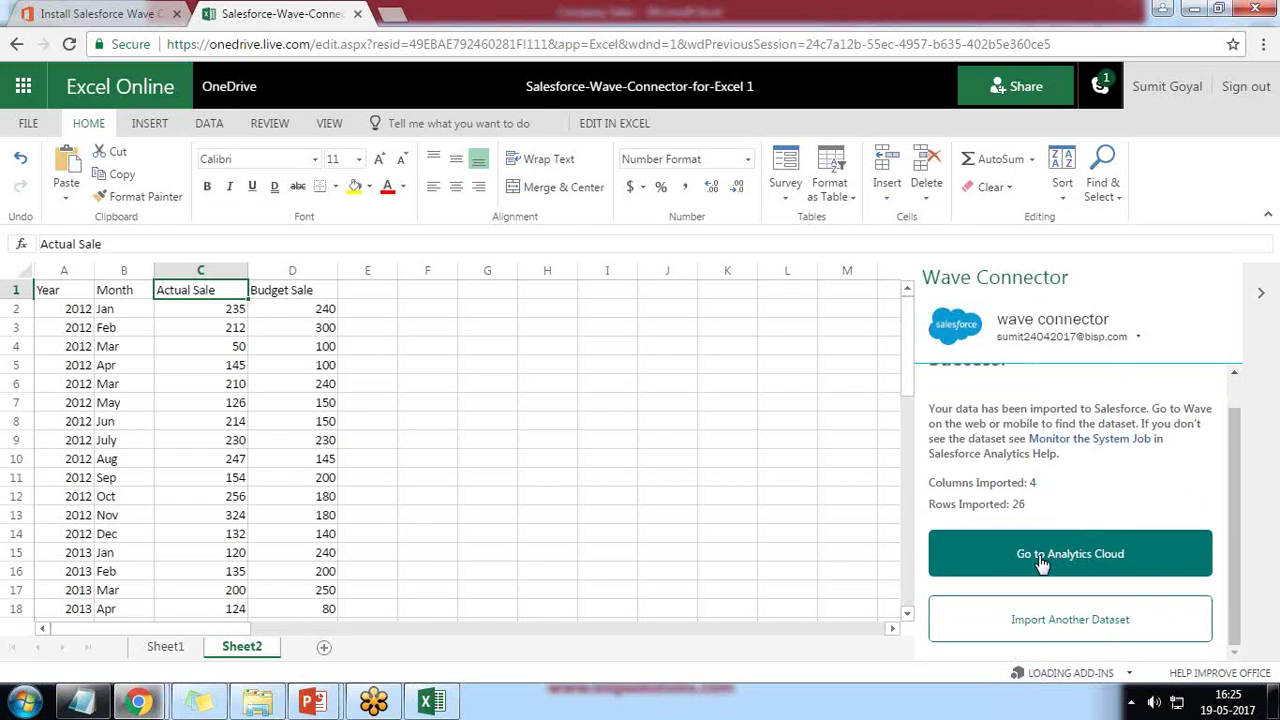
In Wave Analytics, permanently delete the older duplicate SalesforceWaveConnector dataset.
{"action": "left_click", "coordinate": [1059, 563]}
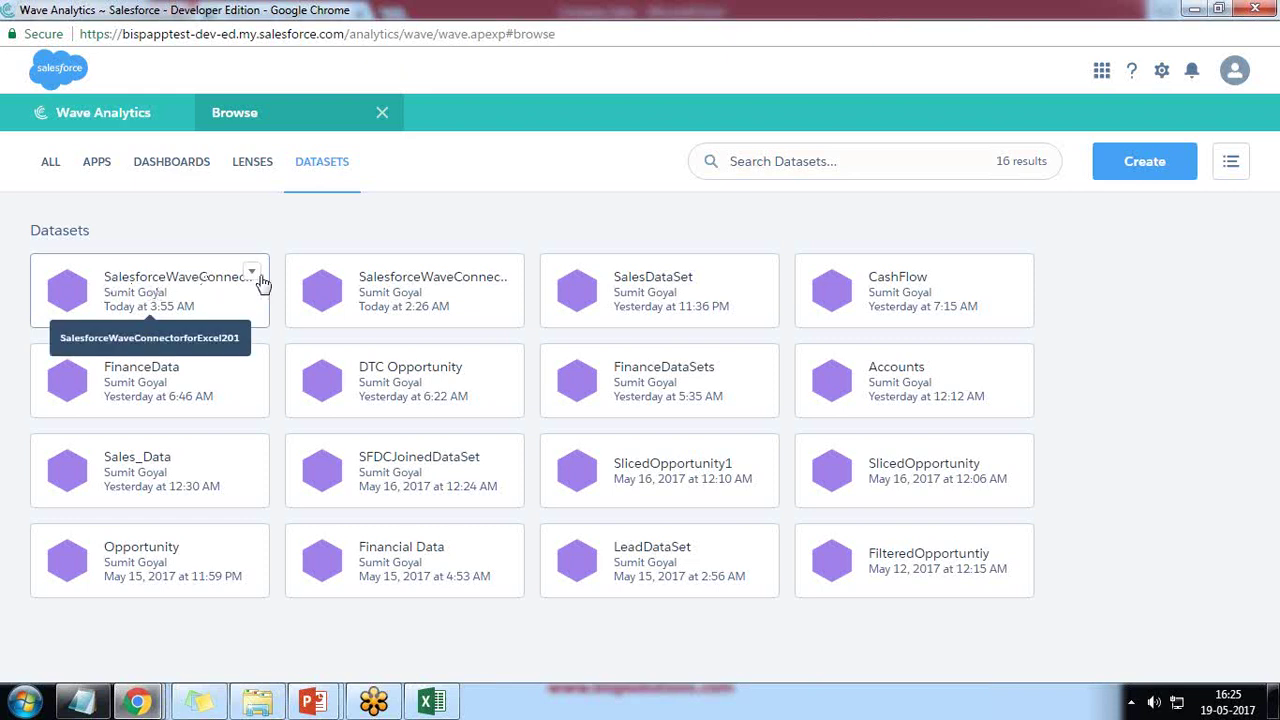
{"action": "left_click", "coordinate": [508, 274]}
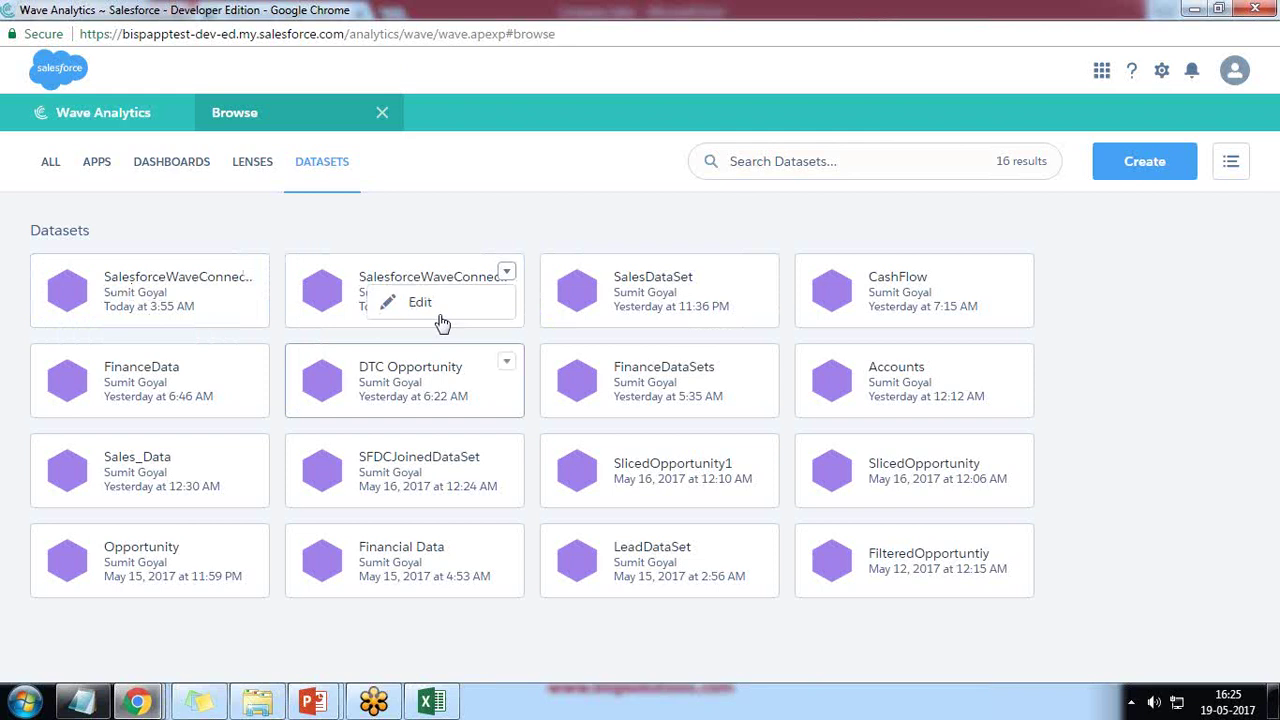
{"action": "left_click", "coordinate": [430, 298]}
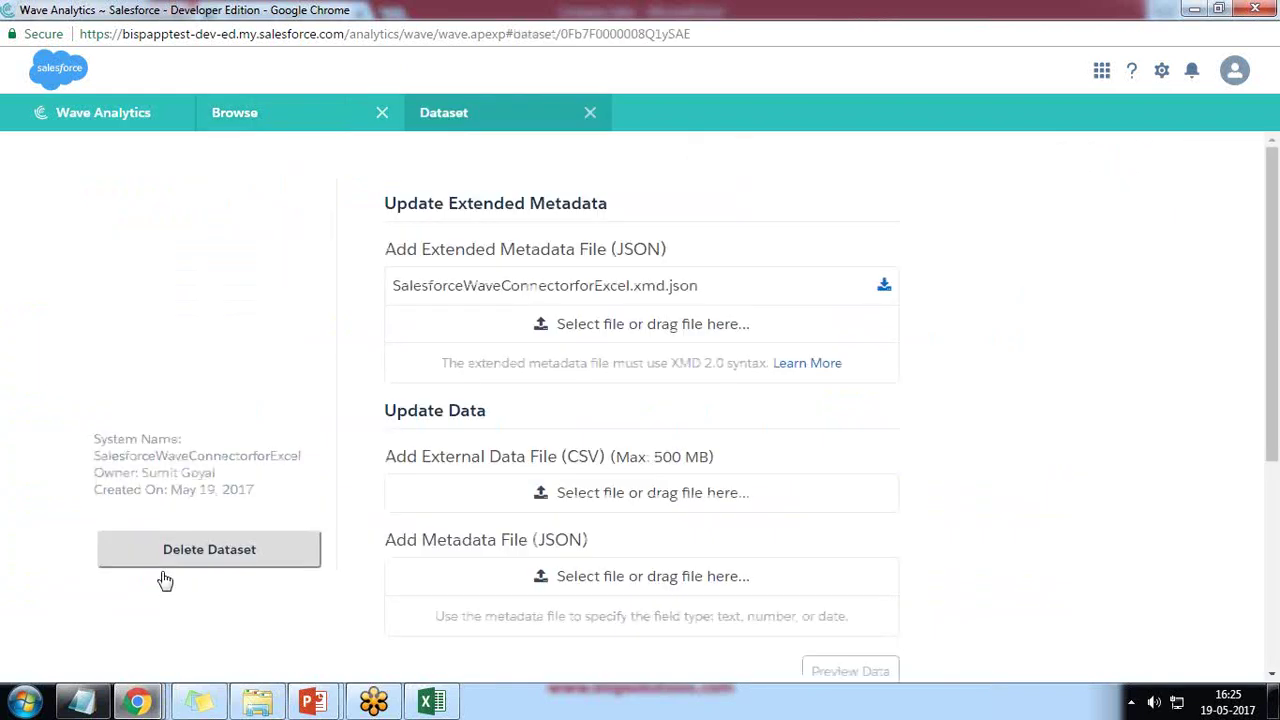
{"action": "scroll", "coordinate": [196, 422], "scroll_direction": "down", "scroll_amount": 4}
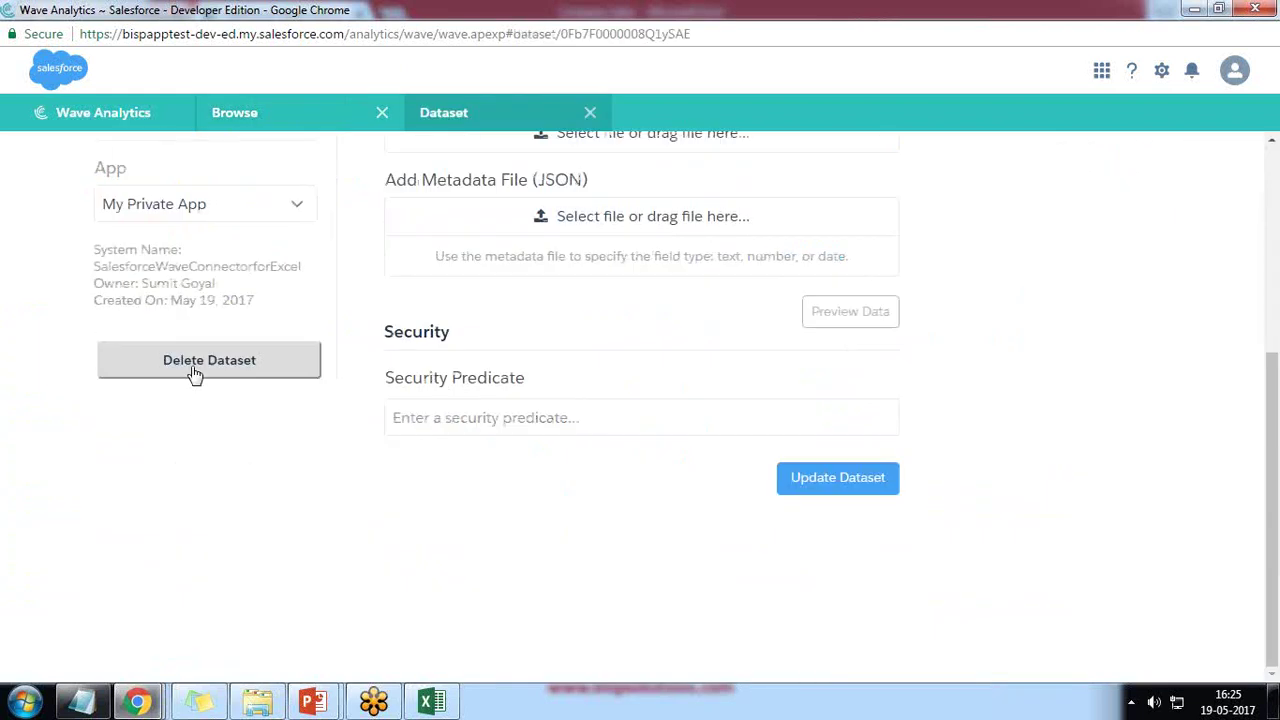
{"action": "left_click", "coordinate": [194, 372]}
{"action": "left_click", "coordinate": [715, 266]}
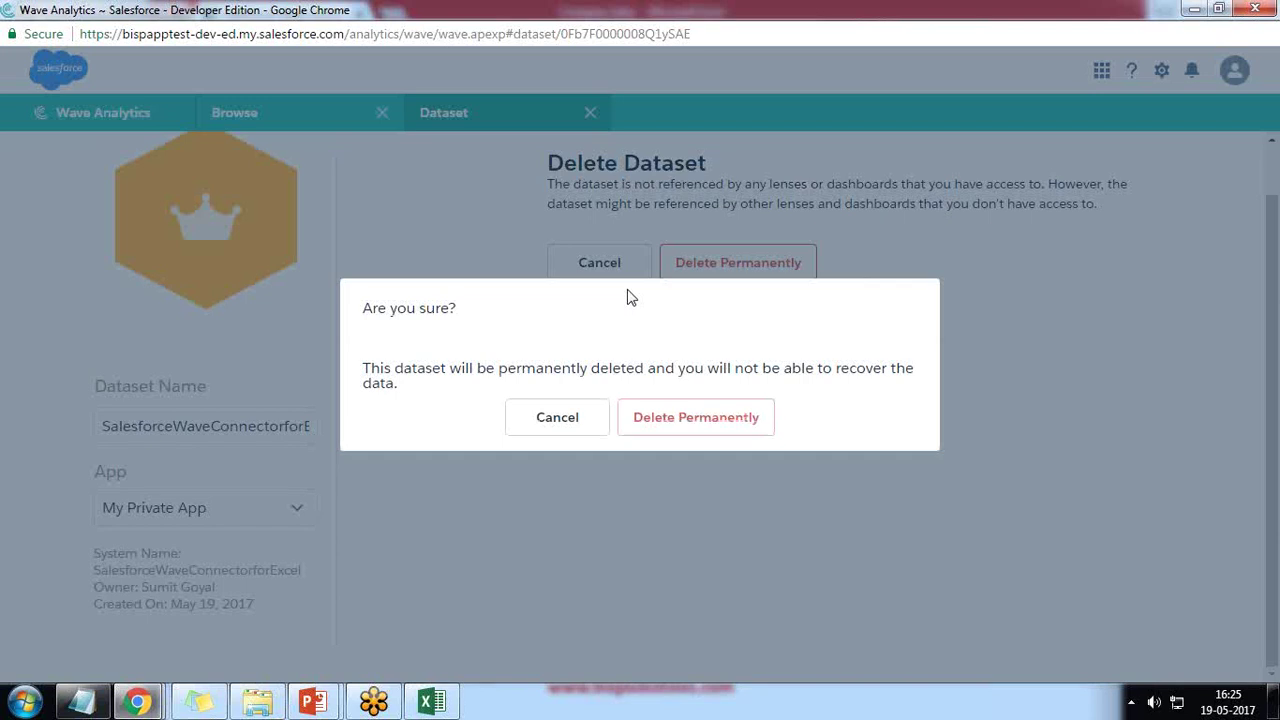
{"action": "left_click", "coordinate": [658, 420]}
{"action": "mouse_move", "coordinate": [150, 291]}
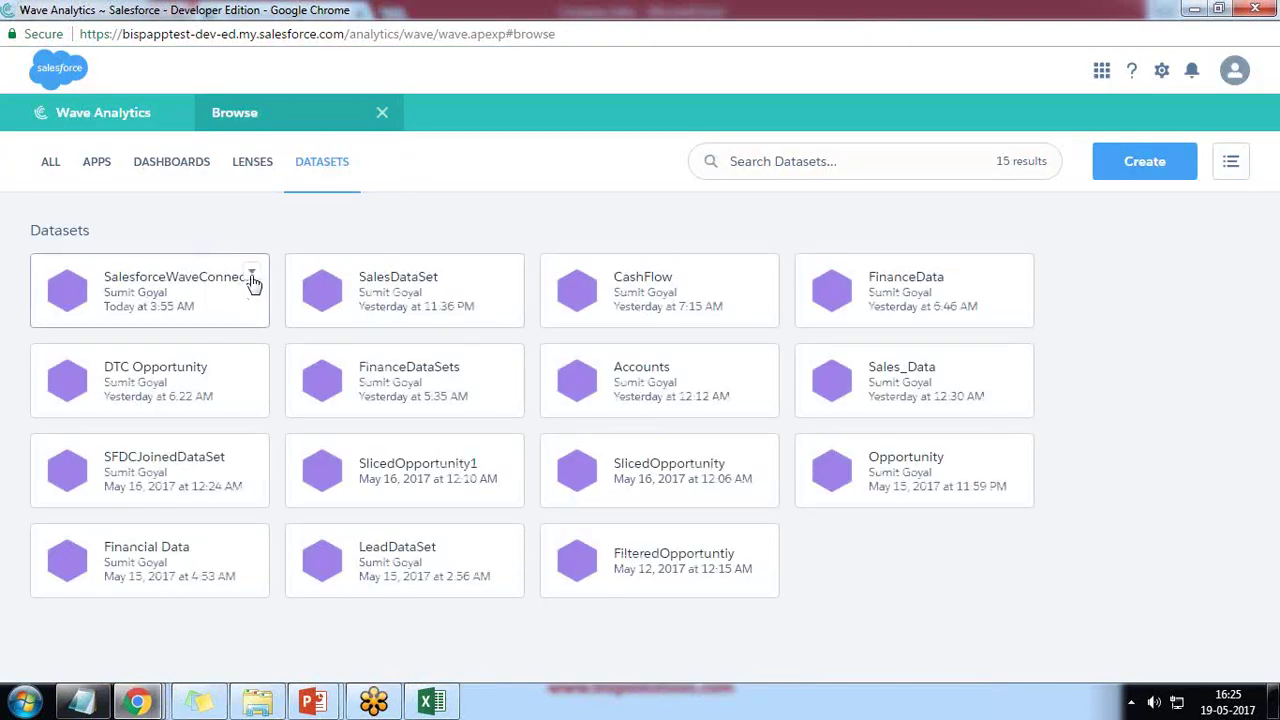
Open a lens charting Sum of Actual Sale and Sum of Budget Sale, grouped by Month.
{"action": "left_click", "coordinate": [192, 292]}
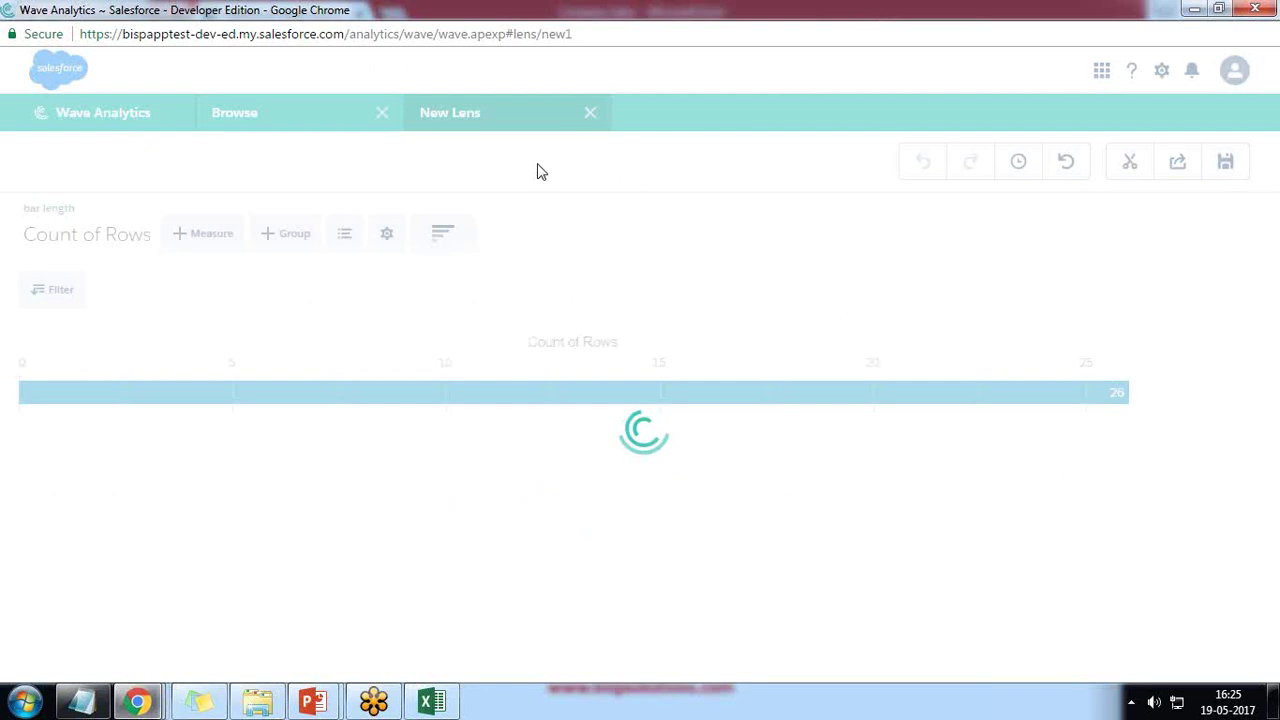
{"action": "left_click", "coordinate": [92, 240]}
{"action": "left_click", "coordinate": [51, 343]}
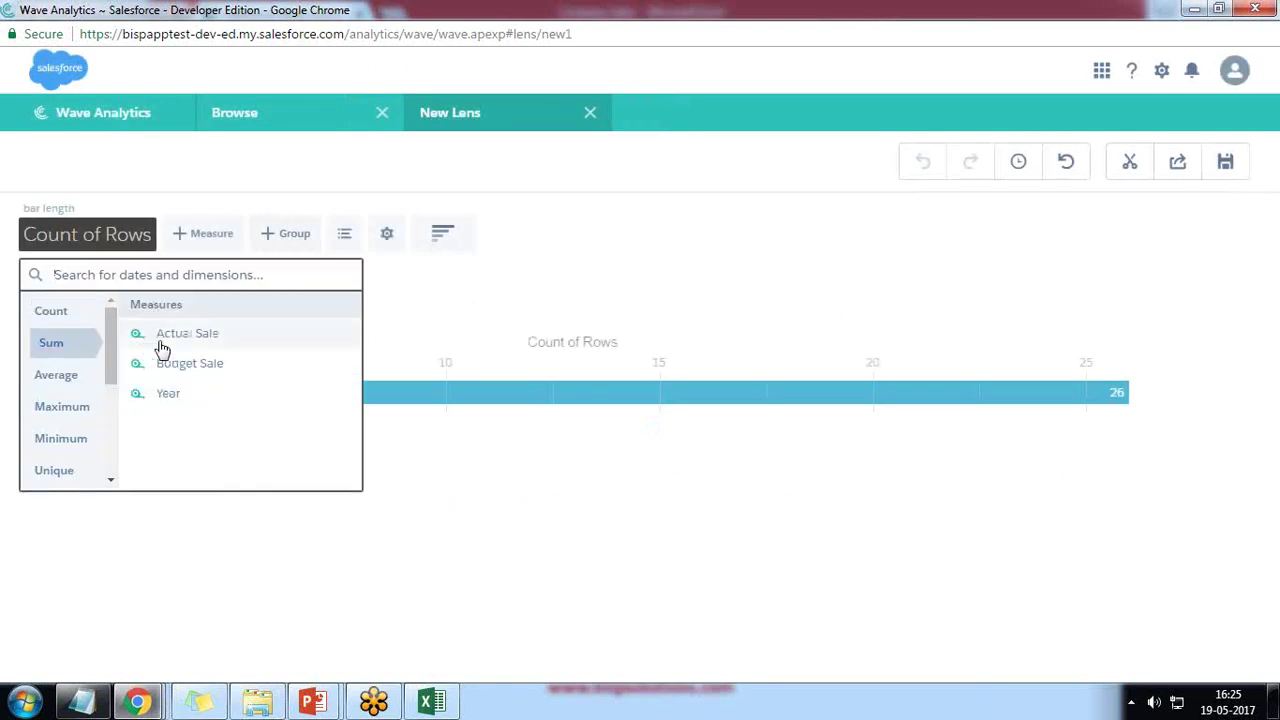
{"action": "left_click", "coordinate": [168, 342]}
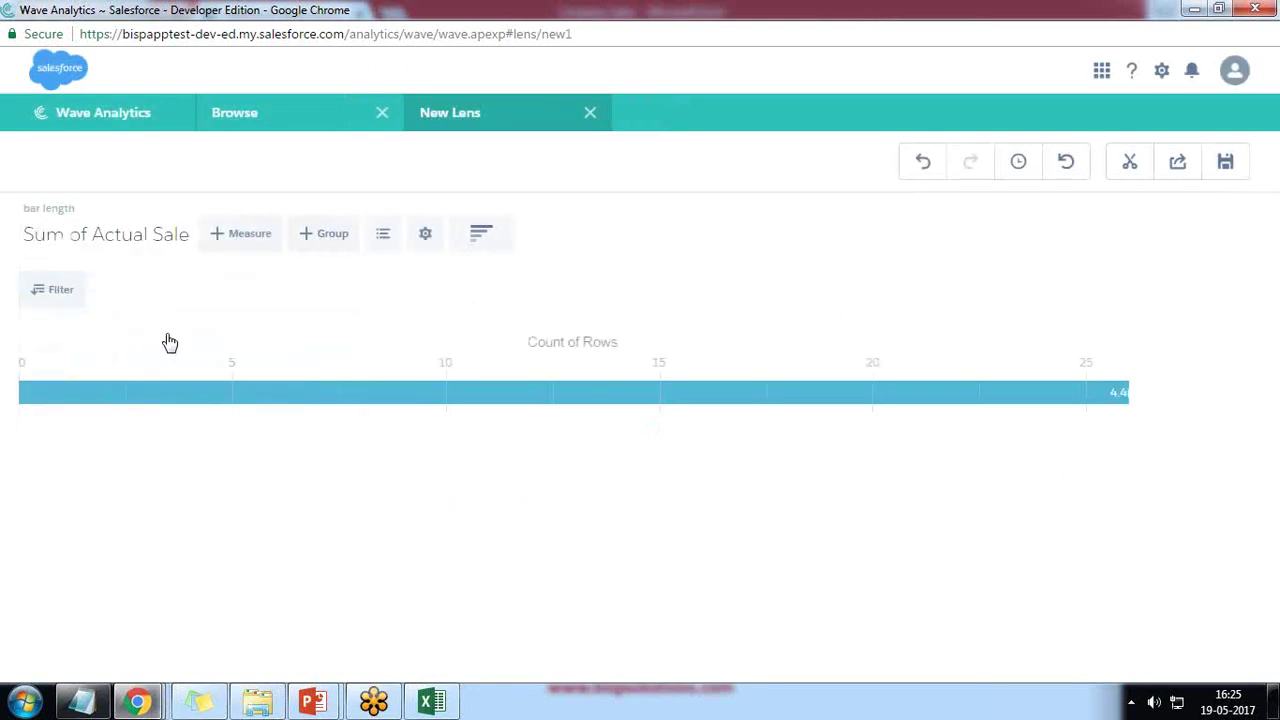
{"action": "left_click", "coordinate": [248, 238]}
{"action": "left_click", "coordinate": [230, 366]}
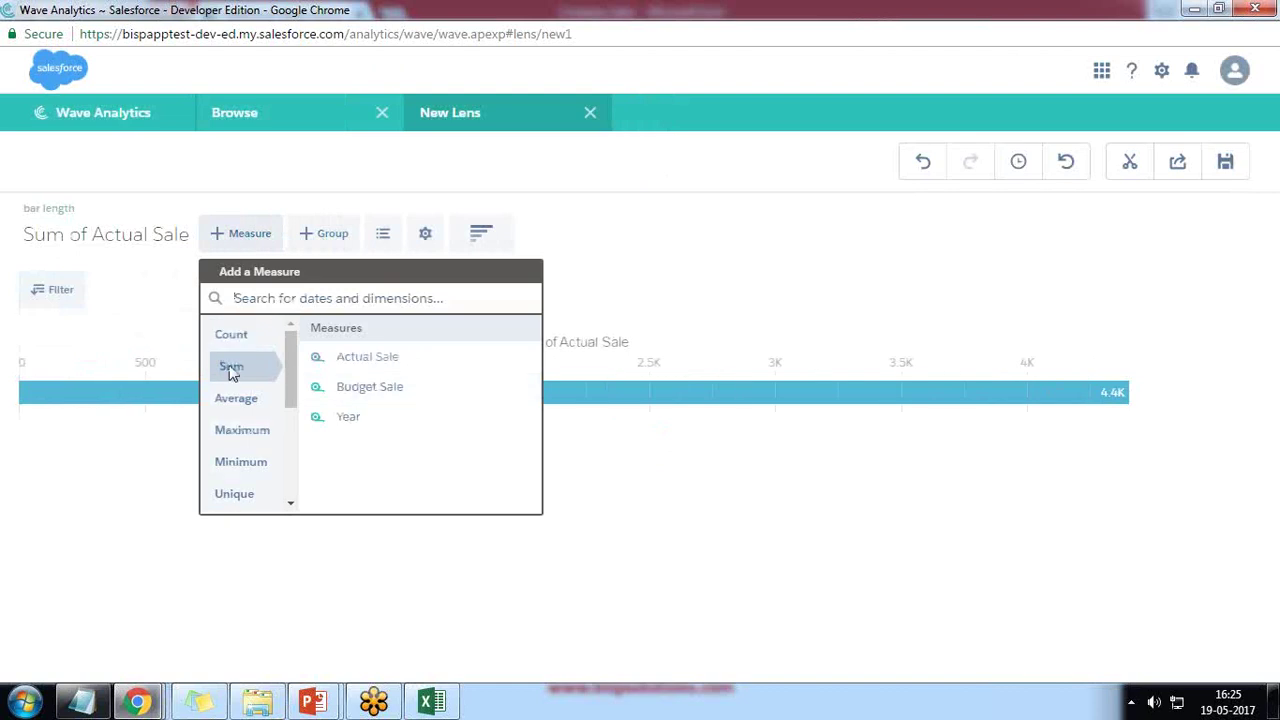
{"action": "left_click", "coordinate": [362, 382]}
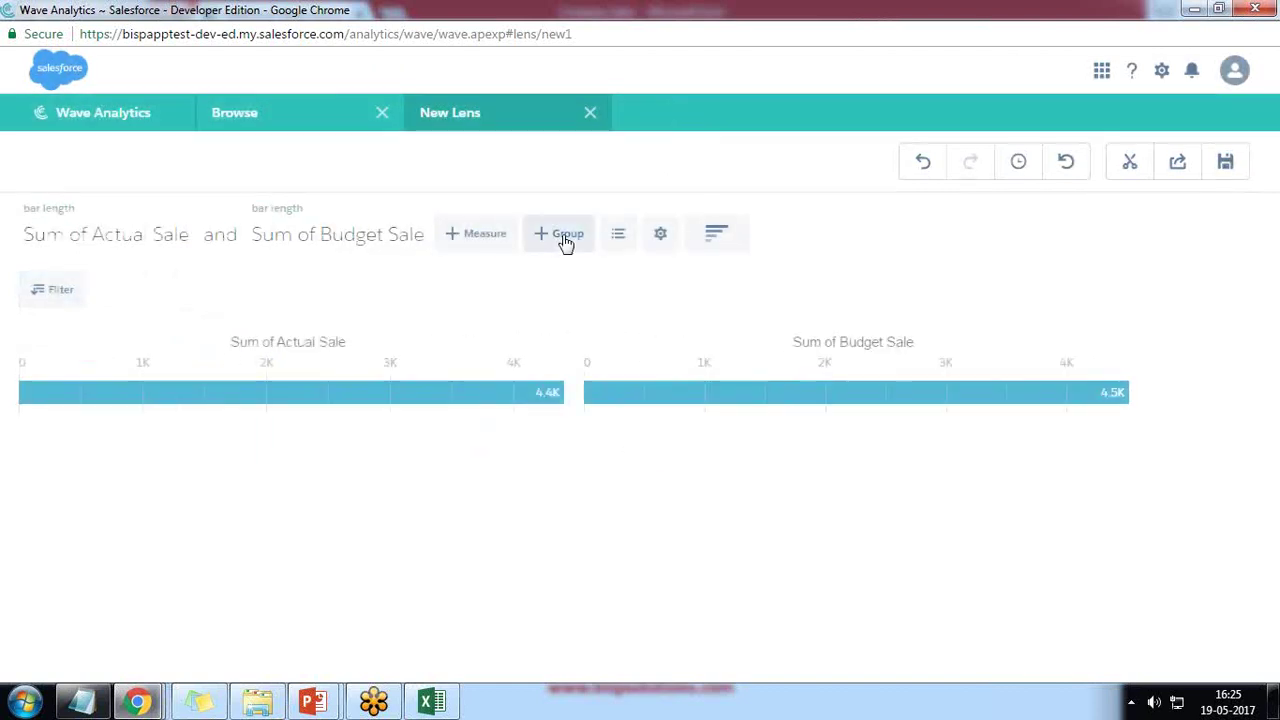
{"action": "left_click", "coordinate": [565, 240]}
{"action": "left_click", "coordinate": [586, 362]}
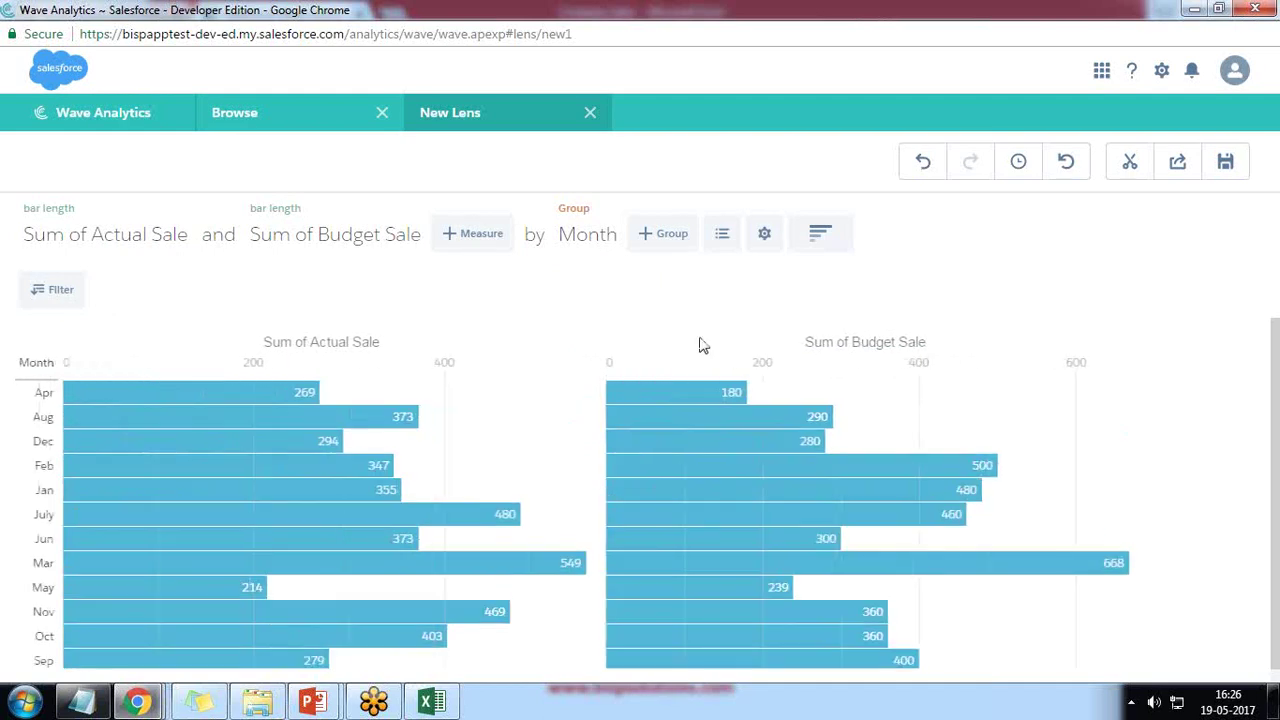
Clip the lens as 'Step1' to the designer and place it on the dashboard grid.
{"action": "left_click", "coordinate": [1131, 167]}
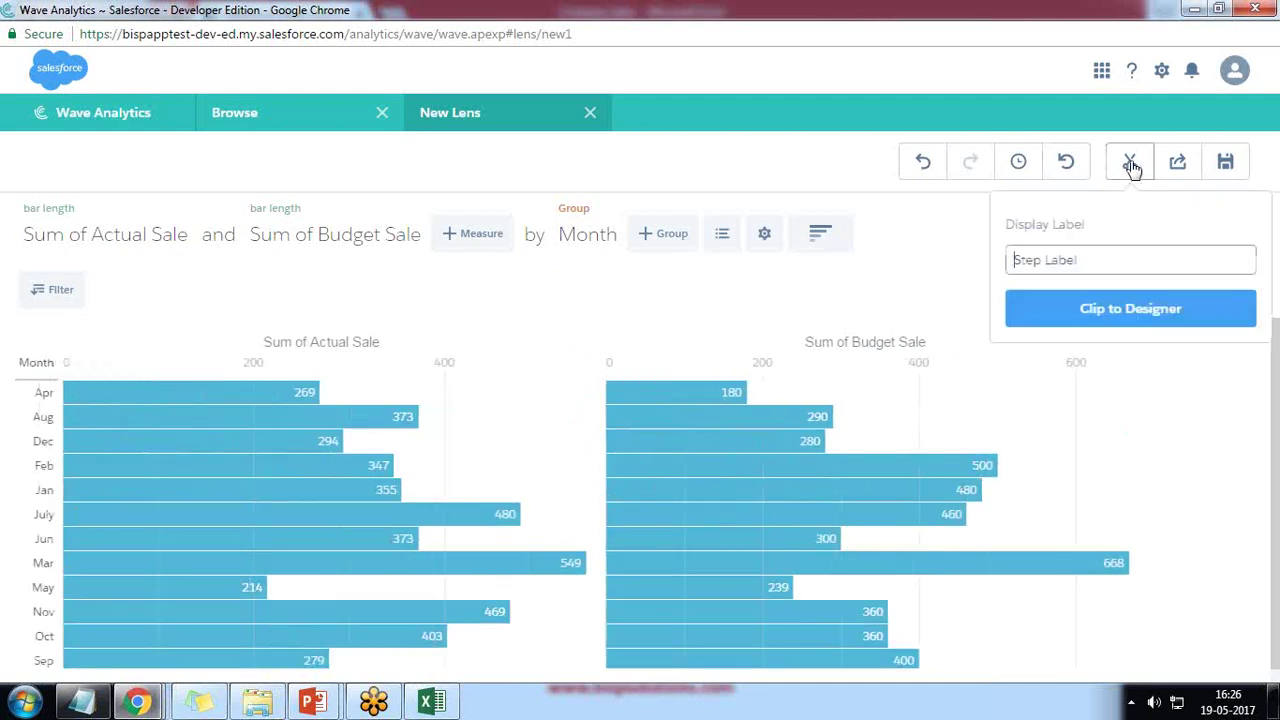
{"action": "type", "text": "Step"}
{"action": "type", "text": "1"}
{"action": "key", "text": "Return"}
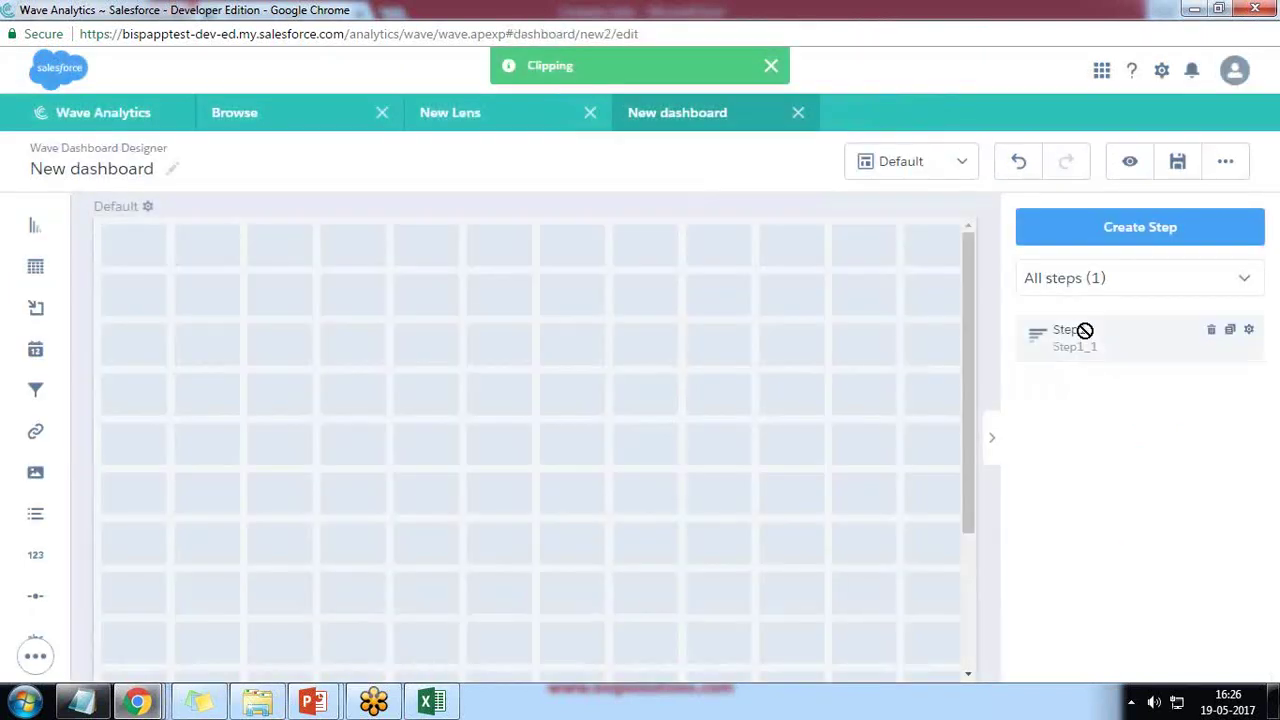
{"action": "left_click_drag", "start_coordinate": [1085, 330], "coordinate": [486, 372]}
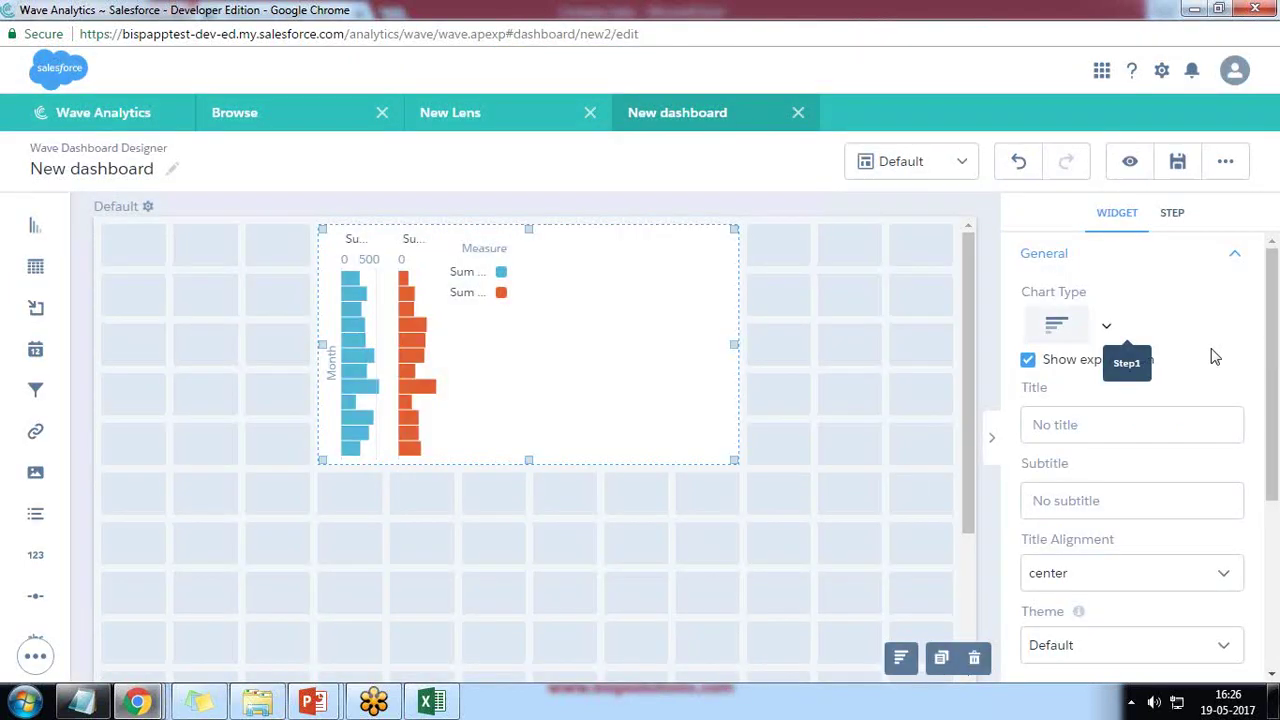
Make the Step1 widget a pyramid chart, enlarged, moved left and made taller.
{"action": "left_click", "coordinate": [1106, 328]}
{"action": "scroll", "coordinate": [1166, 580], "scroll_direction": "down", "scroll_amount": 1}
{"action": "scroll", "coordinate": [1166, 580], "scroll_direction": "down", "scroll_amount": 1}
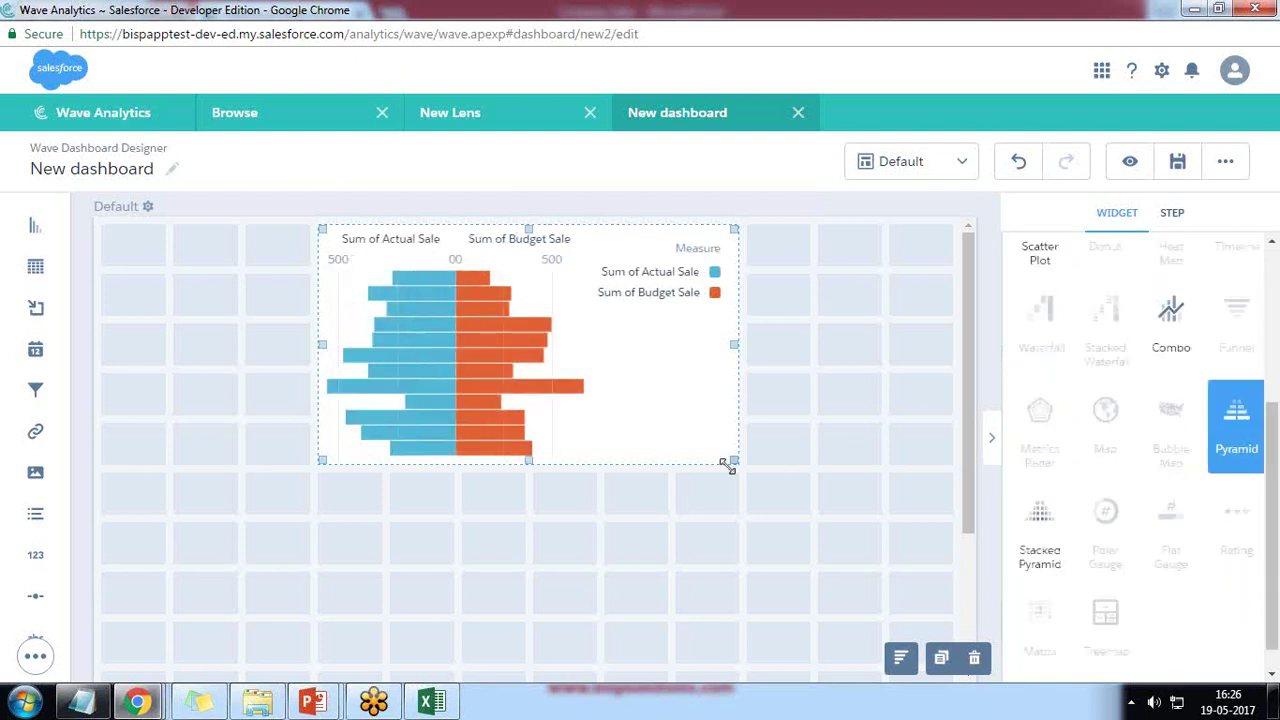
{"action": "left_click_drag", "start_coordinate": [734, 461], "coordinate": [816, 596]}
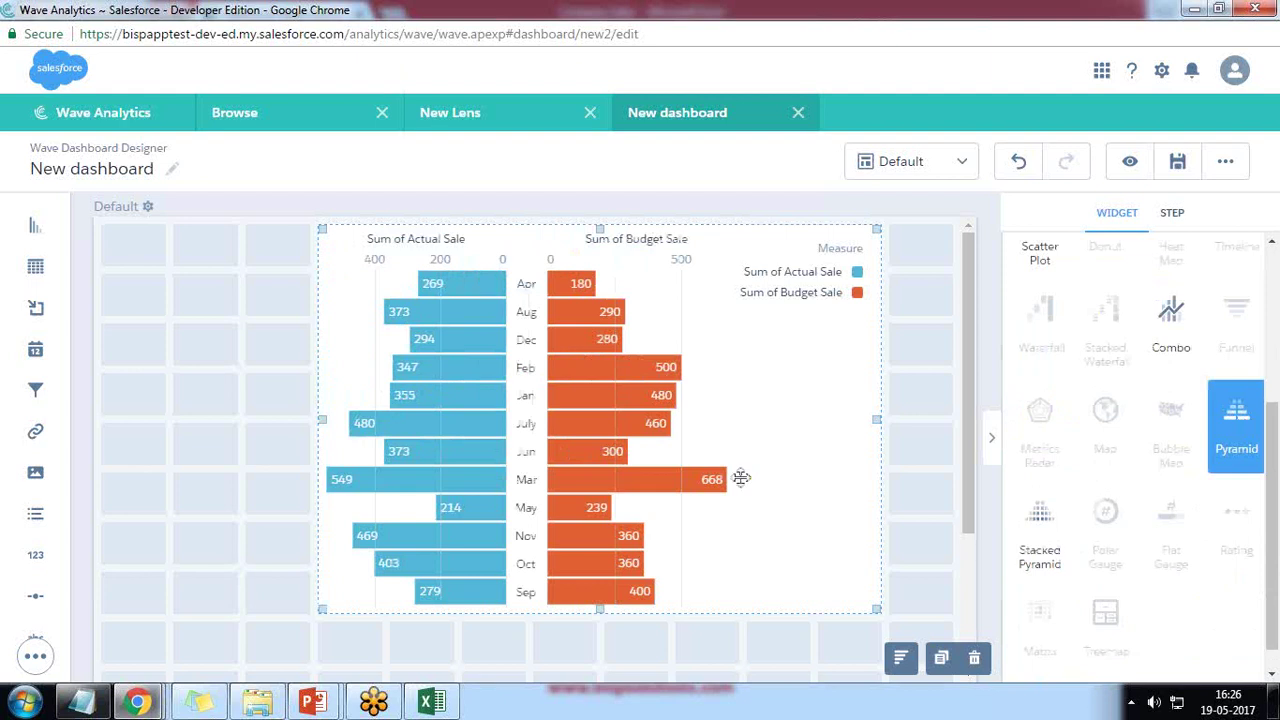
{"action": "scroll", "coordinate": [741, 486], "scroll_direction": "down", "scroll_amount": 2}
{"action": "scroll", "coordinate": [741, 486], "scroll_direction": "up", "scroll_amount": 2}
{"action": "left_click_drag", "start_coordinate": [741, 486], "coordinate": [603, 434]}
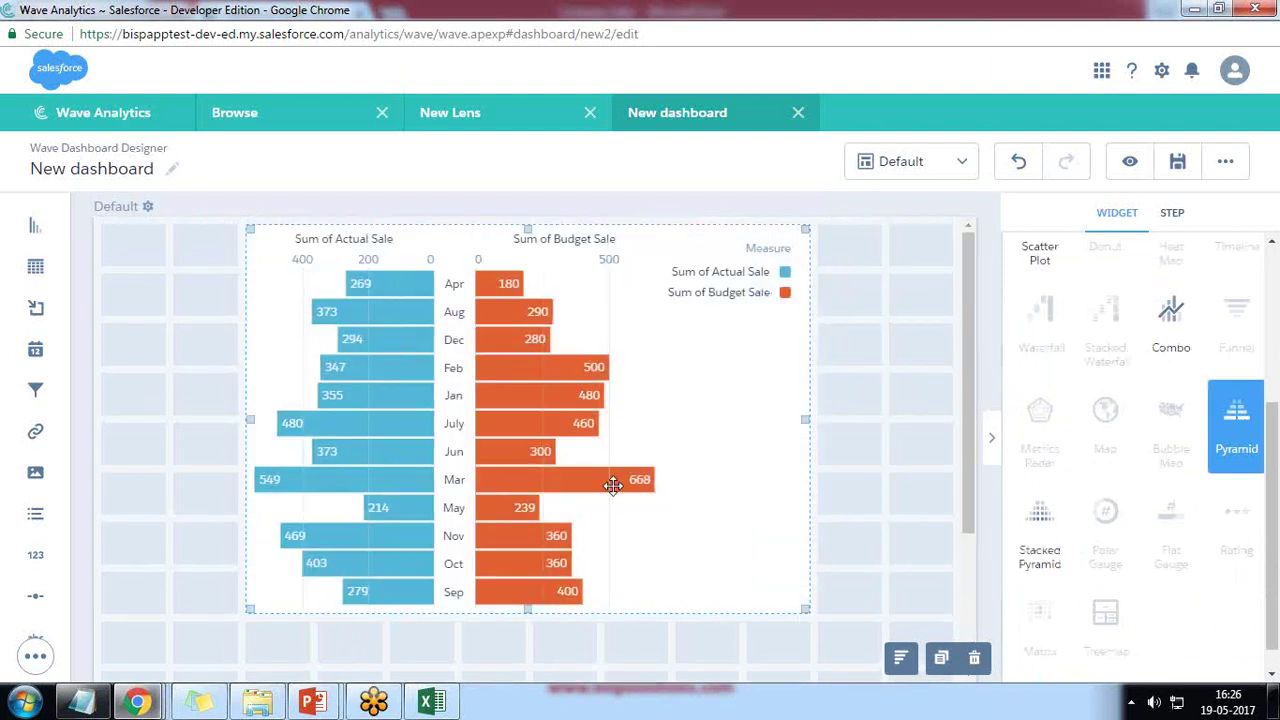
{"action": "left_click_drag", "start_coordinate": [800, 611], "coordinate": [760, 664]}
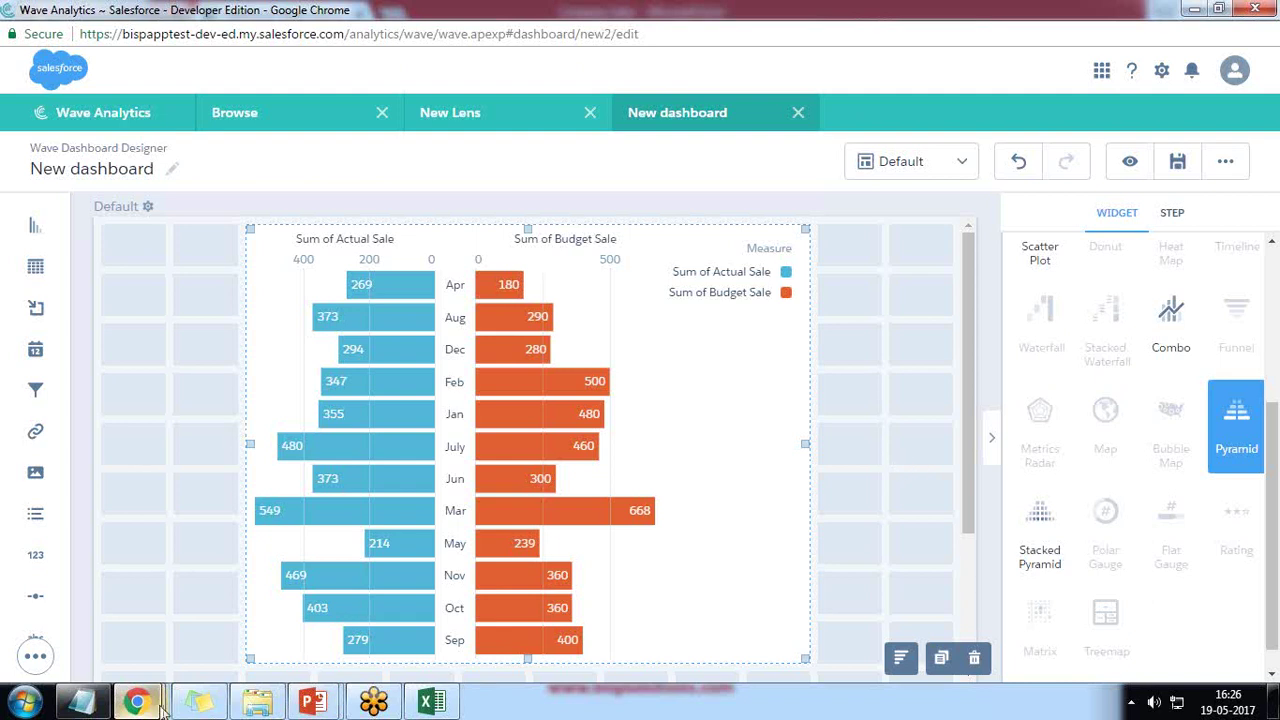
Return to the Excel Online workbook showing the 4-column, 26-row import.
{"action": "mouse_move", "coordinate": [137, 701]}
{"action": "left_click", "coordinate": [350, 610]}
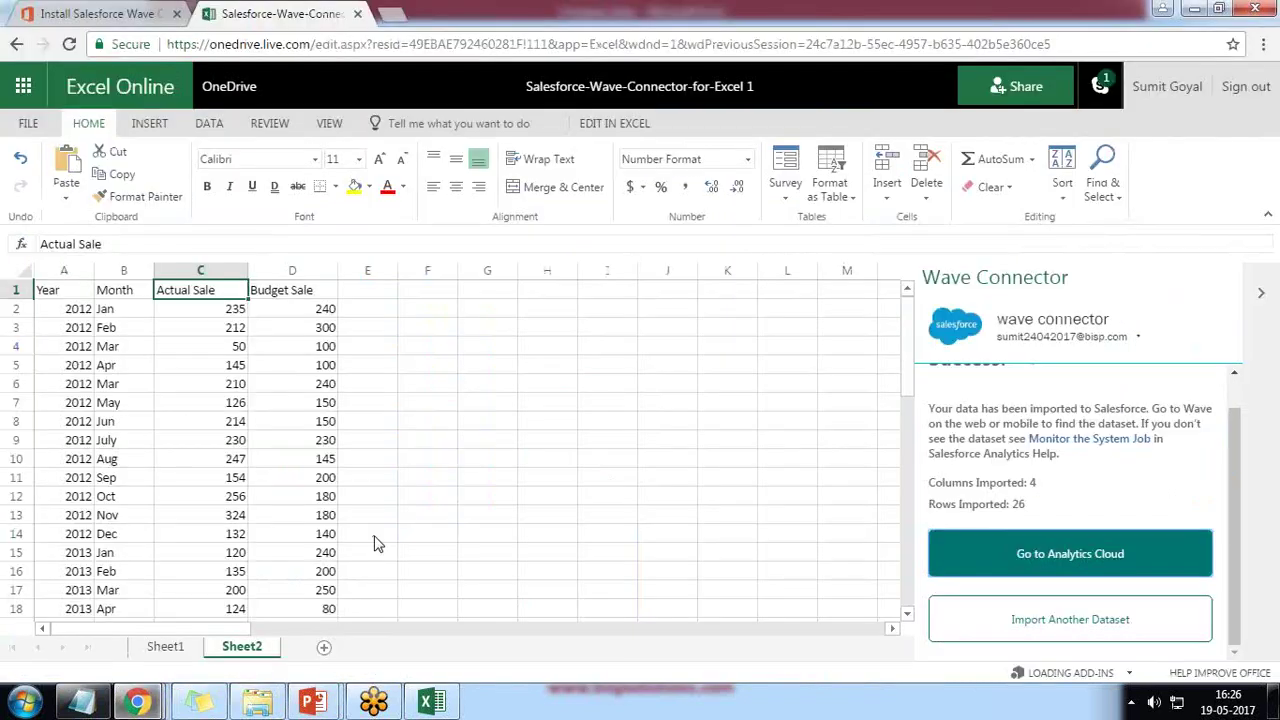